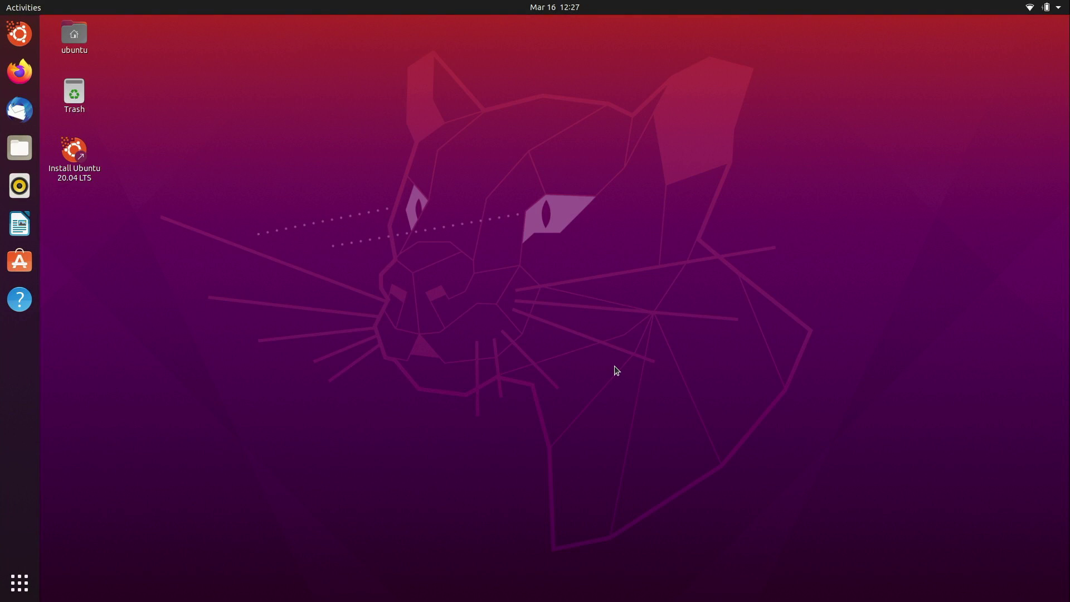
# - Launch the Ubuntu installer and accept the welcome page and keyboard layout
pyautogui.click(78, 154)
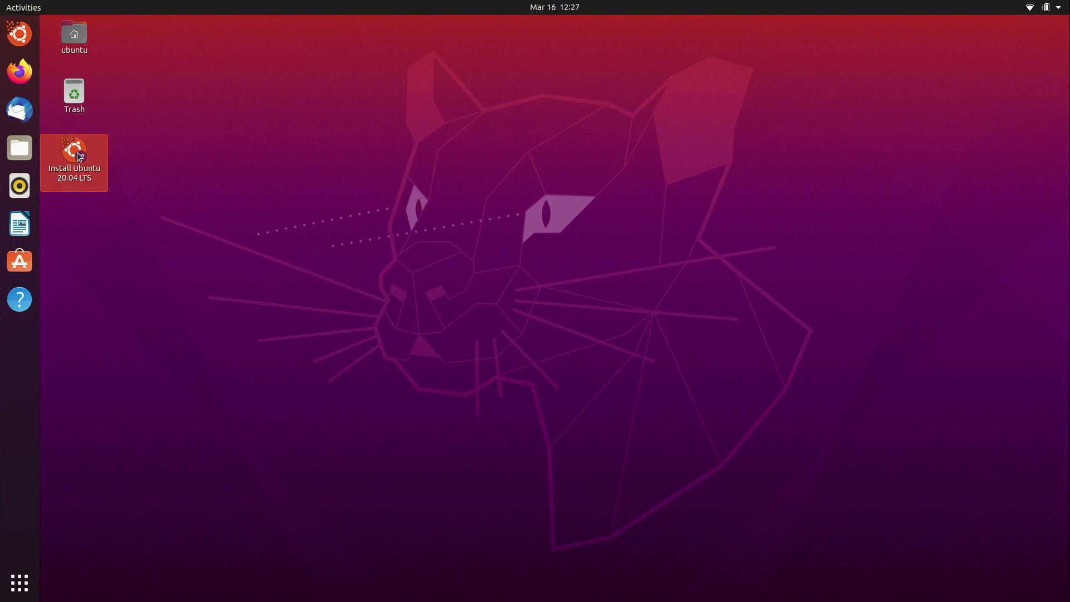
pyautogui.doubleClick(78, 154)
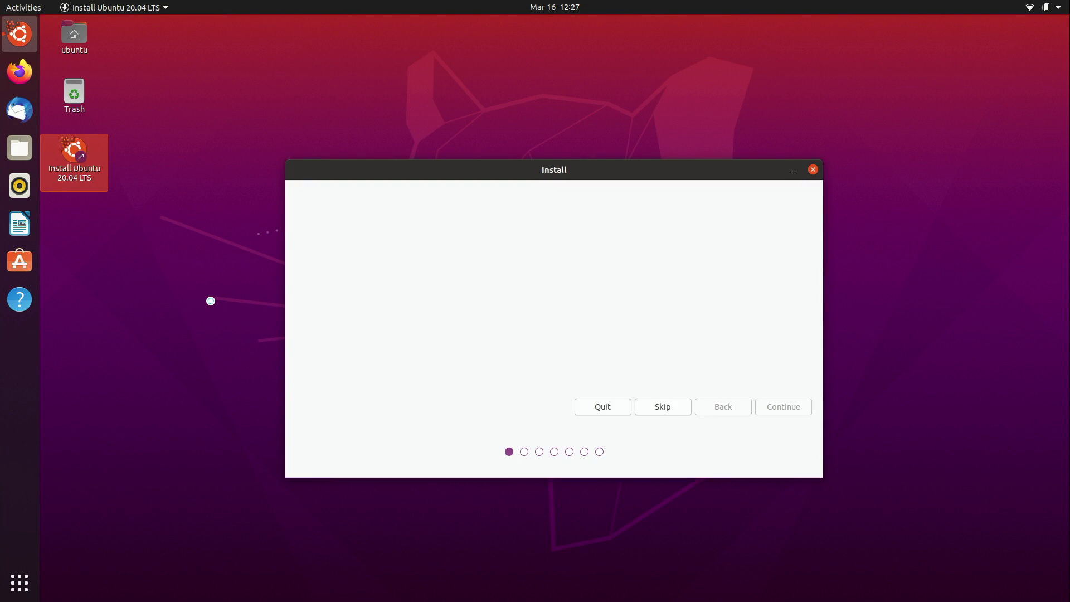
pyautogui.click(798, 408)
pyautogui.click(797, 408)
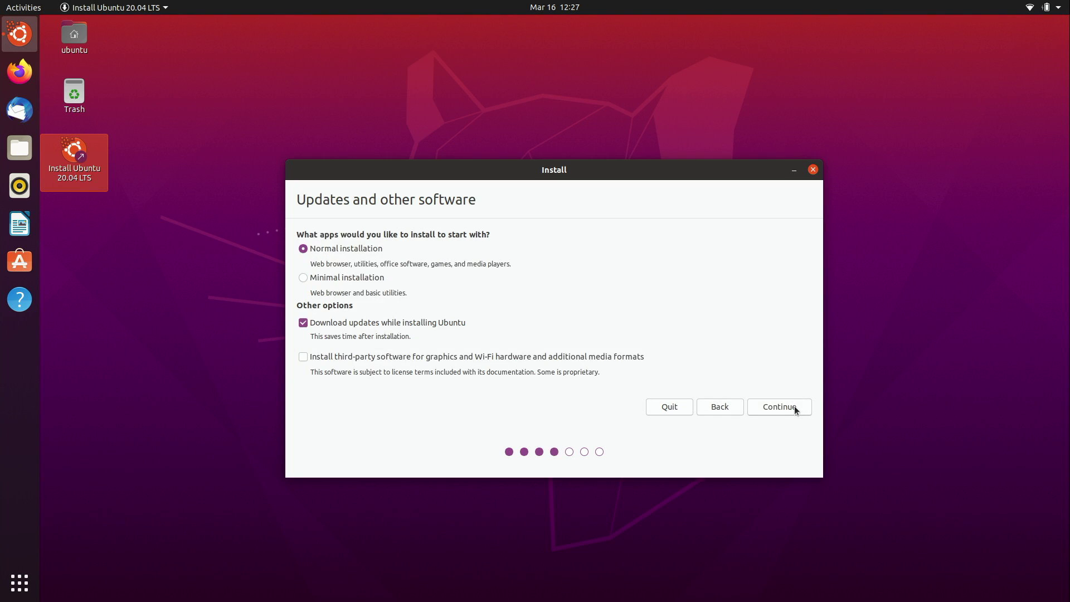
# - Include third-party software and choose the experimental ZFS erase-disk installation option
pyautogui.click(303, 356)
pyautogui.click(769, 408)
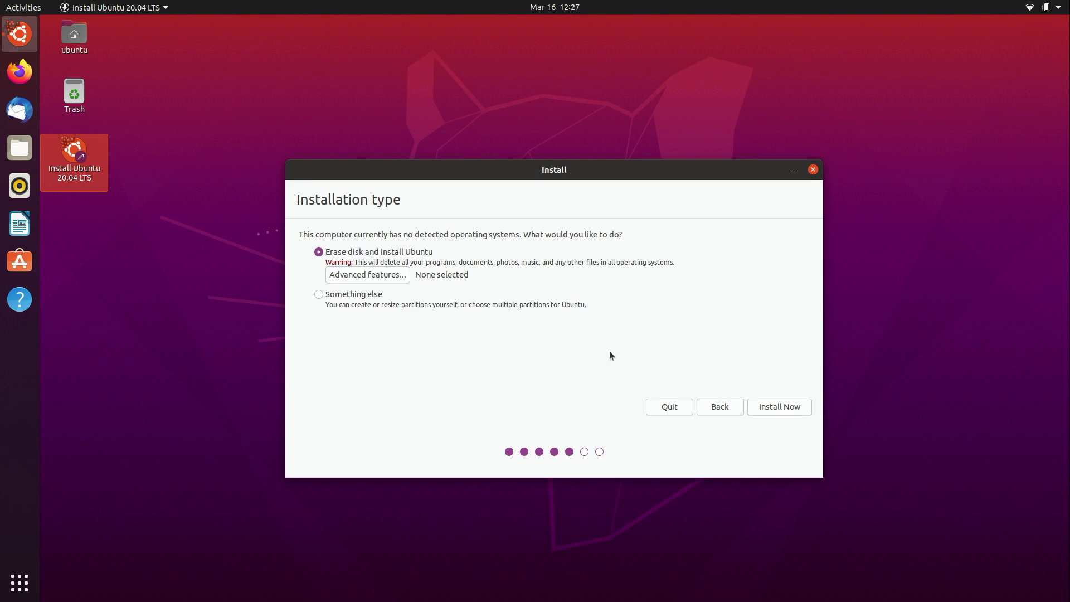
pyautogui.click(390, 274)
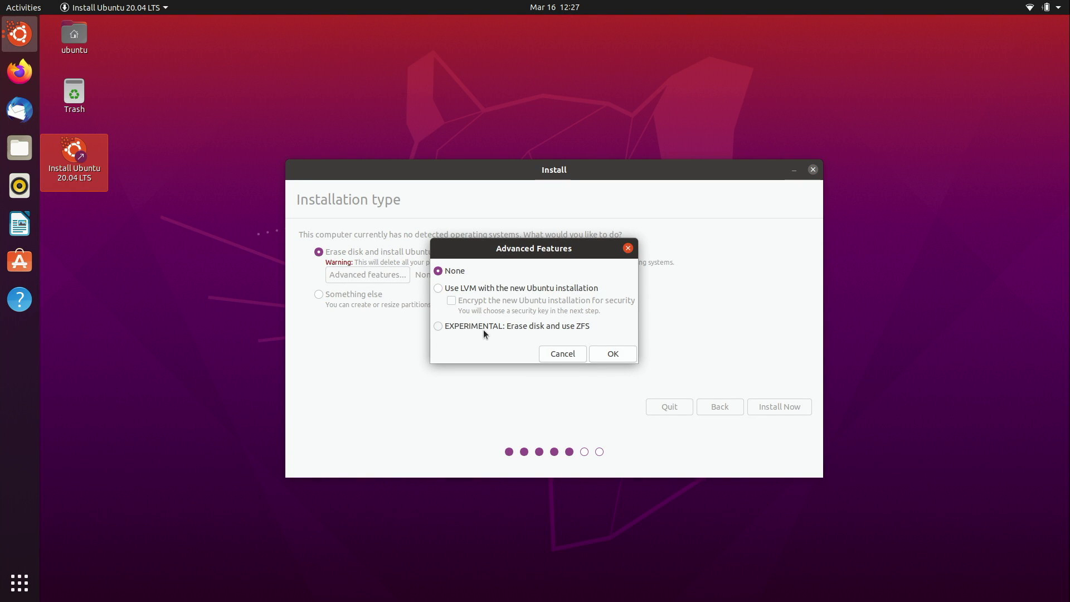
pyautogui.click(525, 330)
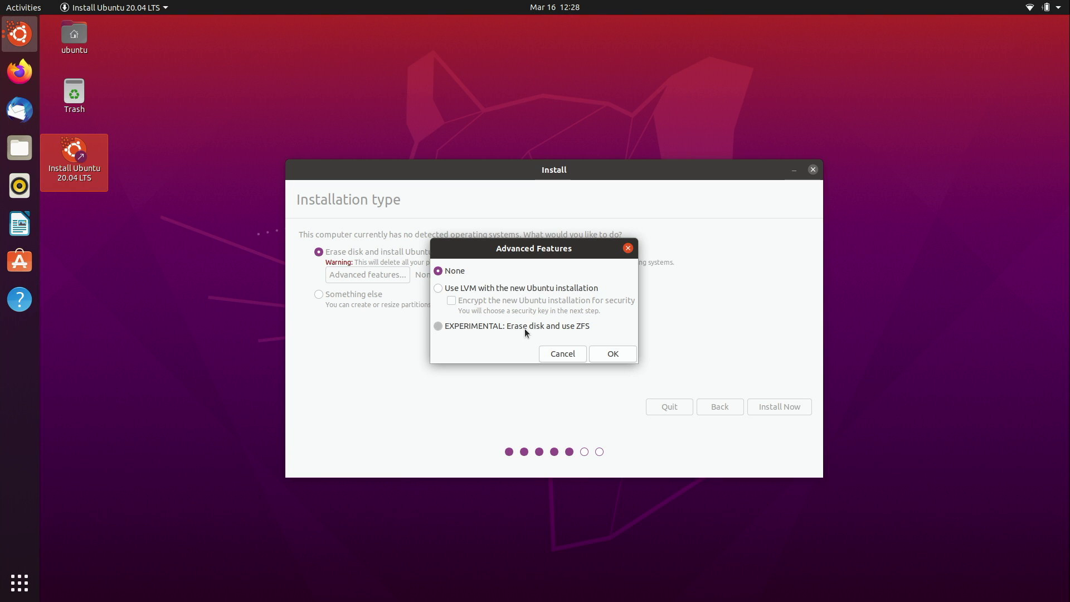
pyautogui.click(615, 353)
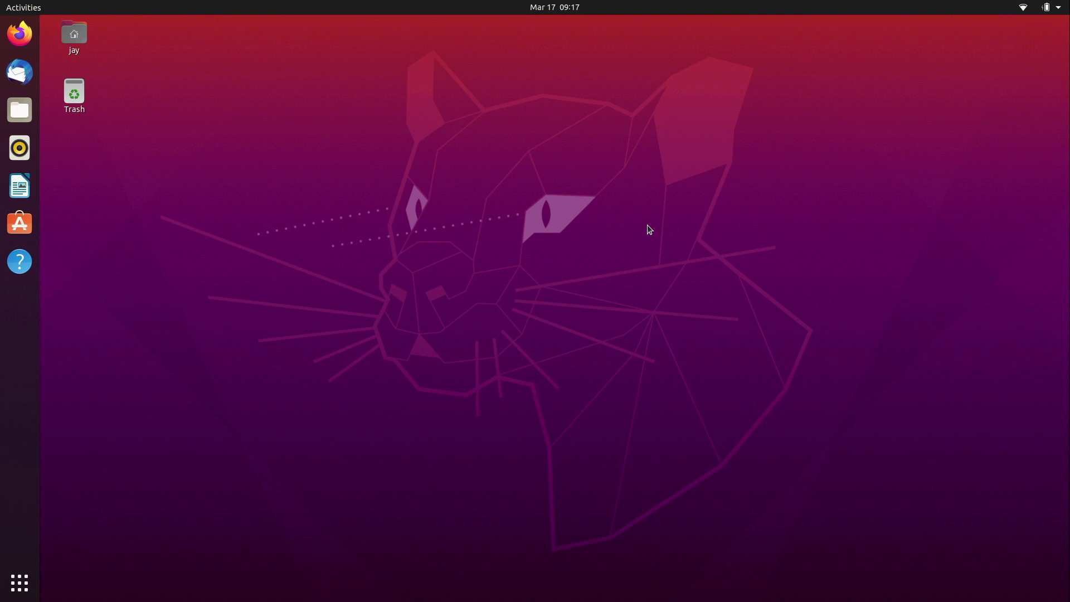
pyautogui.press('super')
pyautogui.write('prin')
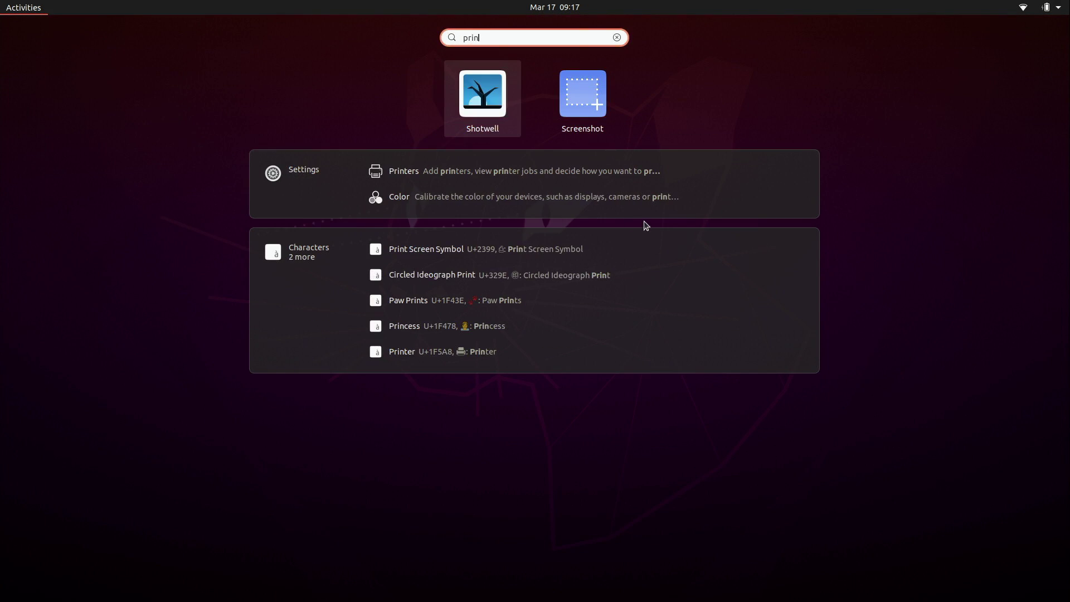
pyautogui.click(412, 174)
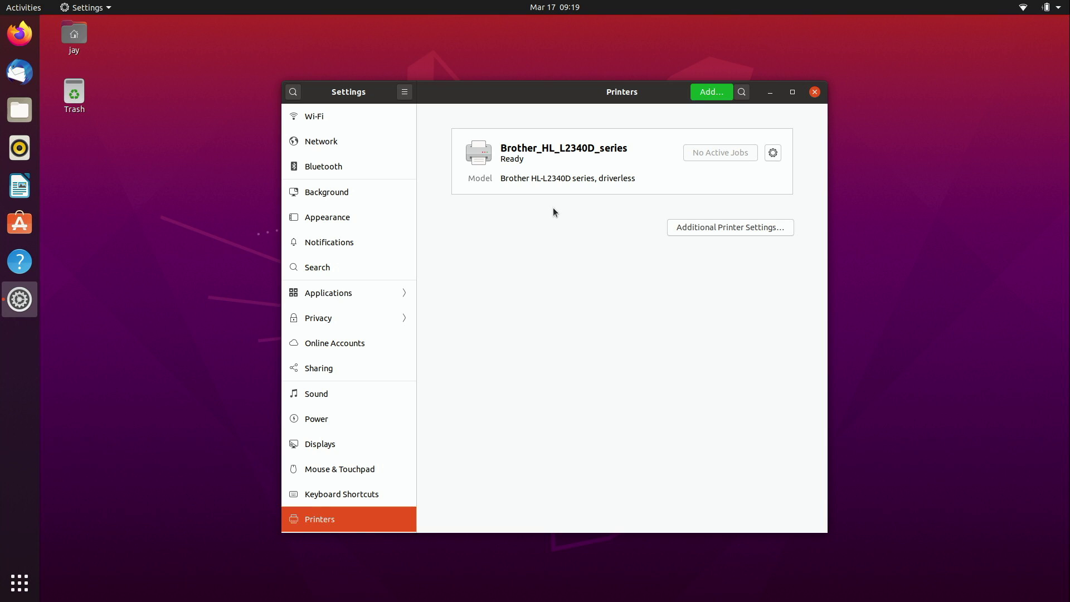
pyautogui.click(815, 94)
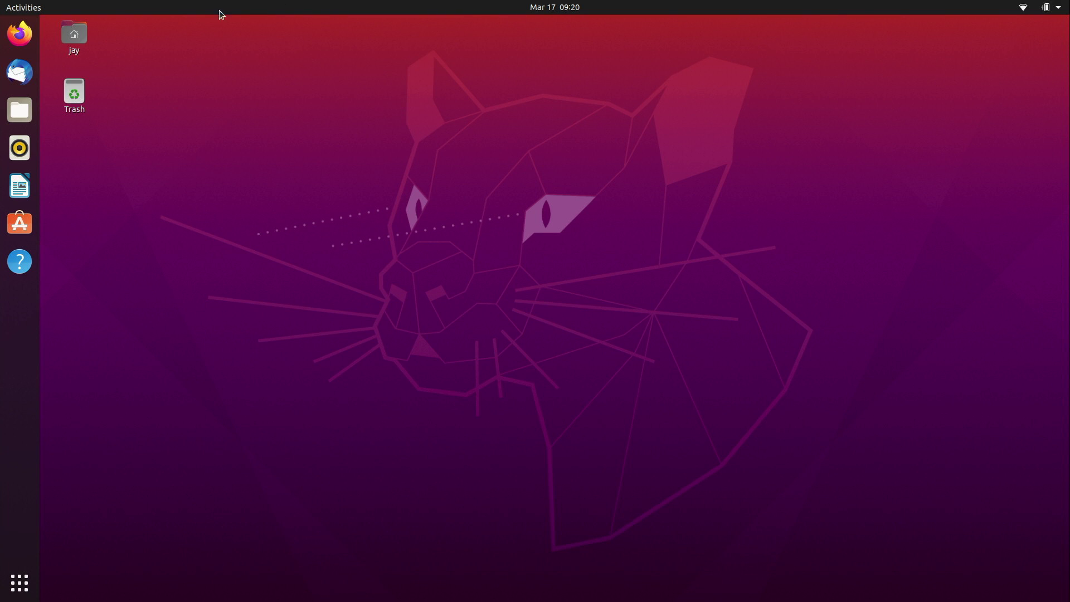
pyautogui.doubleClick(81, 31)
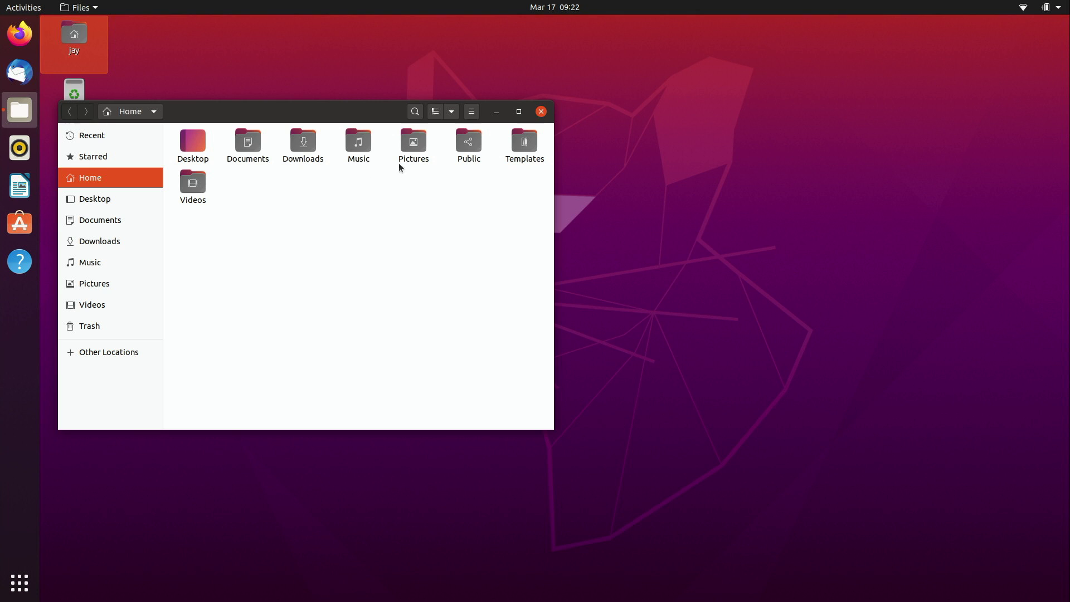
pyautogui.click(540, 112)
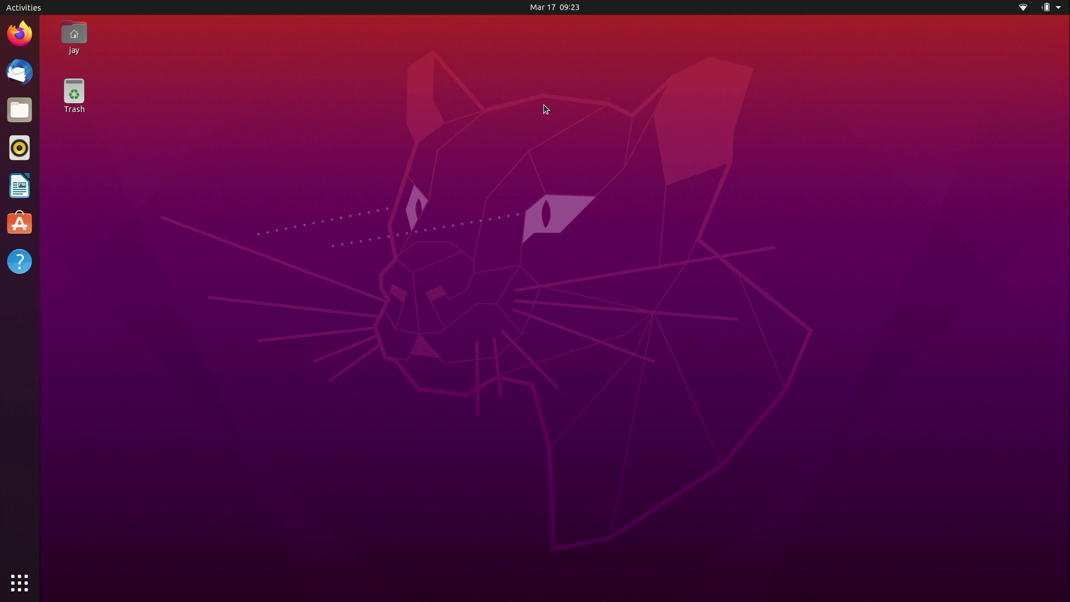
# - Launch System Monitor via a 'syste' search, centre its window and glance at the Resources graphs
pyautogui.press('super')
pyautogui.write('syste')
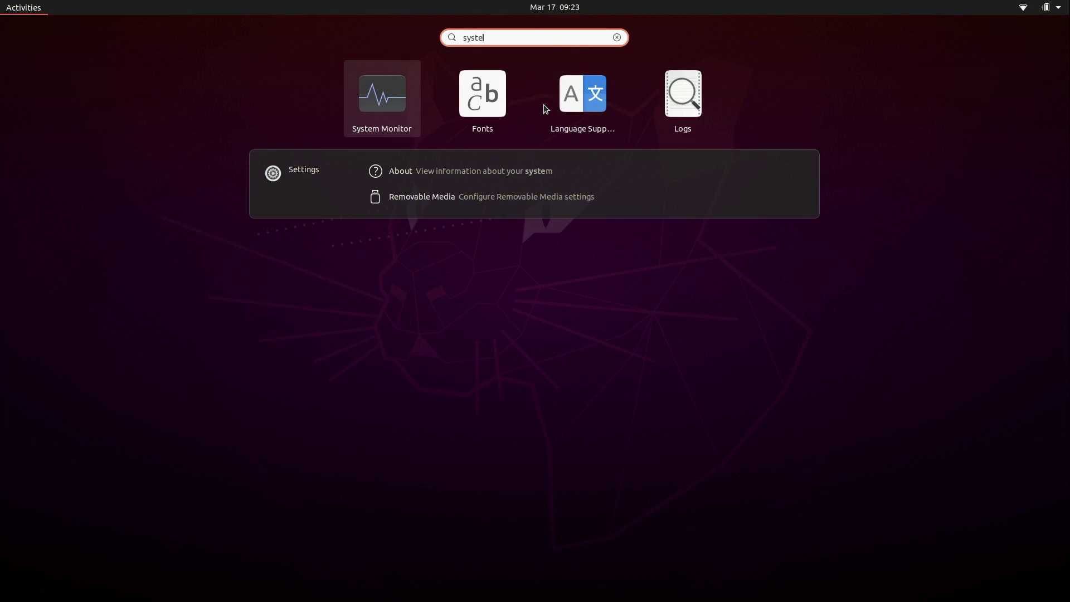
pyautogui.click(390, 98)
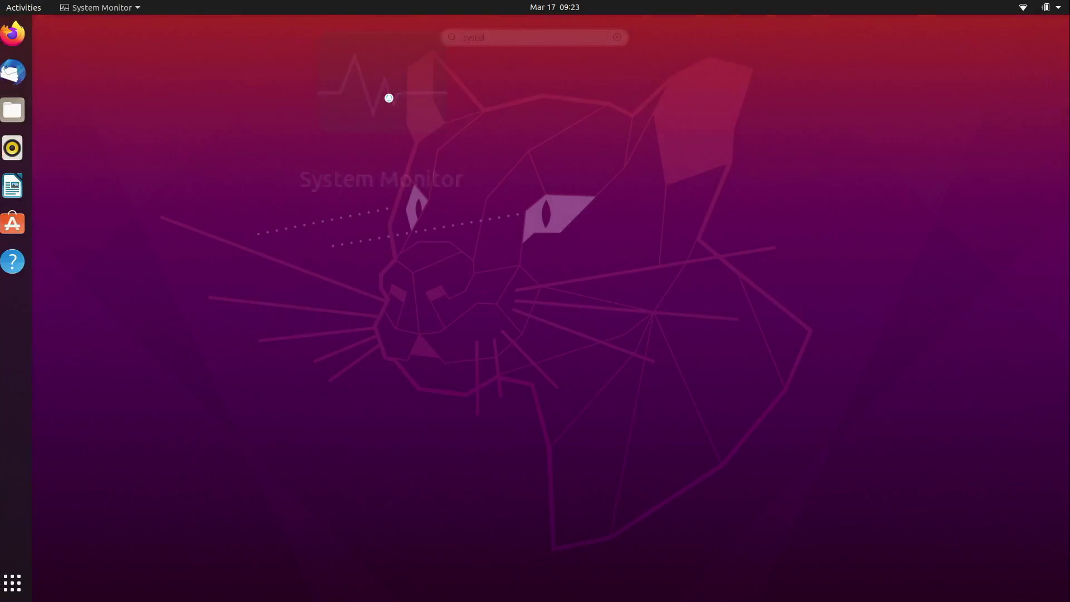
pyautogui.moveTo(62, 39); pyautogui.dragTo(326, 136)
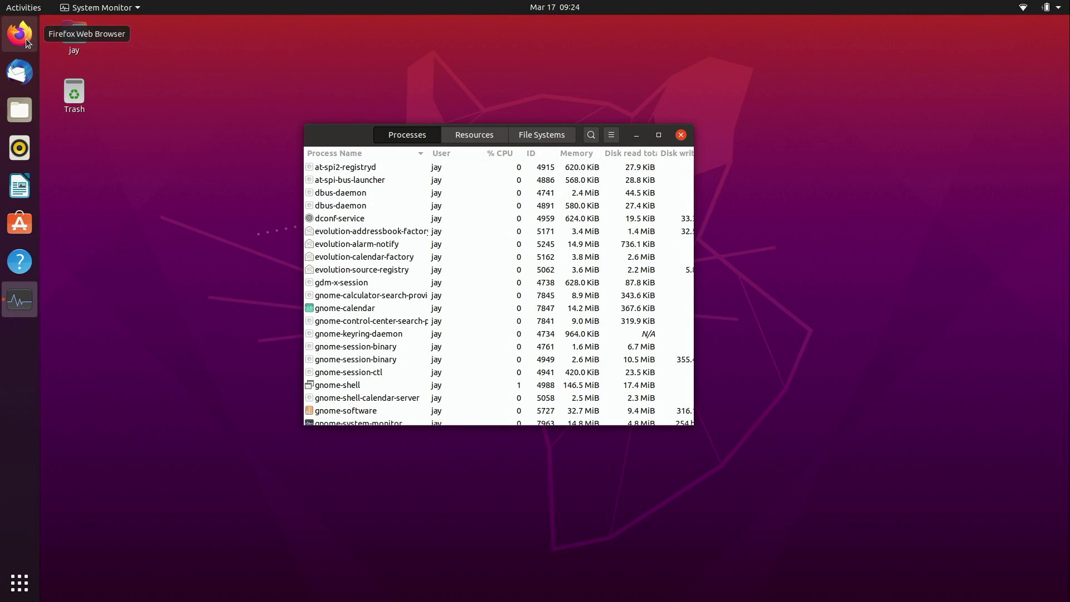
pyautogui.click(480, 138)
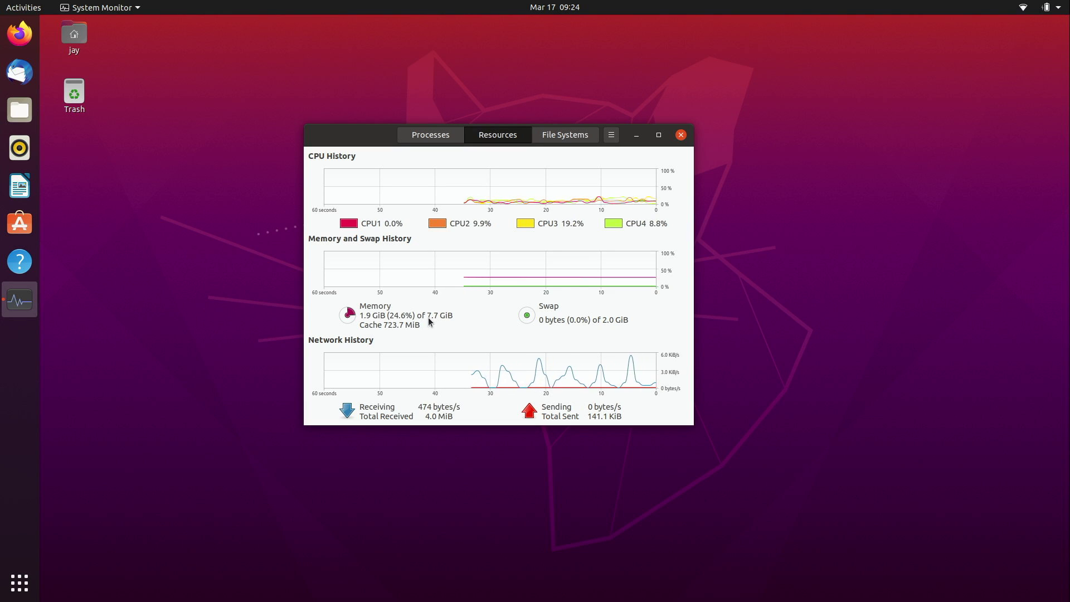
pyautogui.click(434, 135)
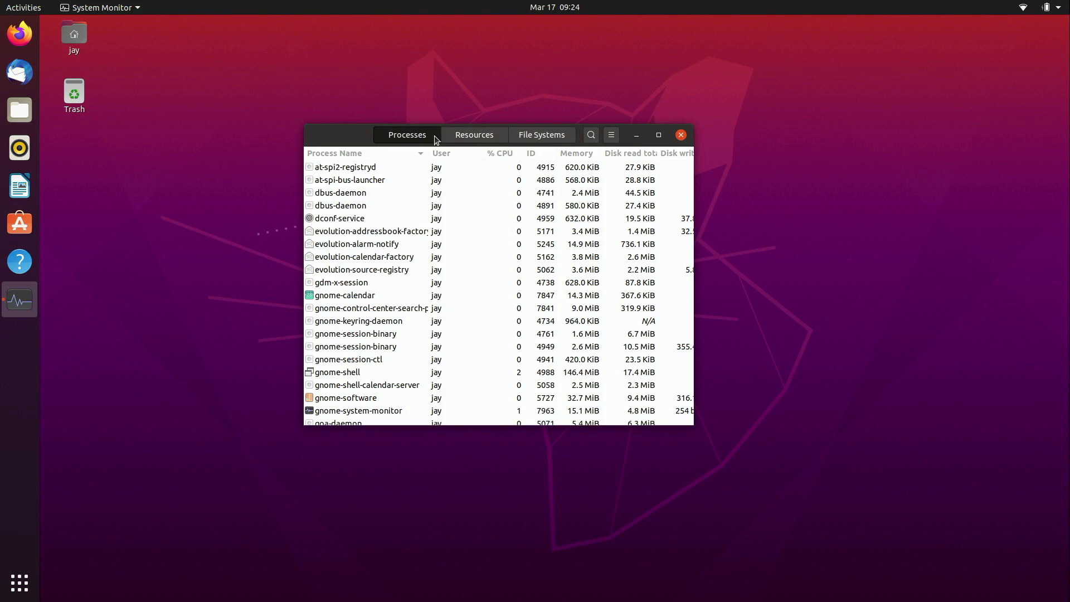
# - Sort processes by memory, browse the list around gnome-calendar, then show the Resources graphs
pyautogui.click(580, 153)
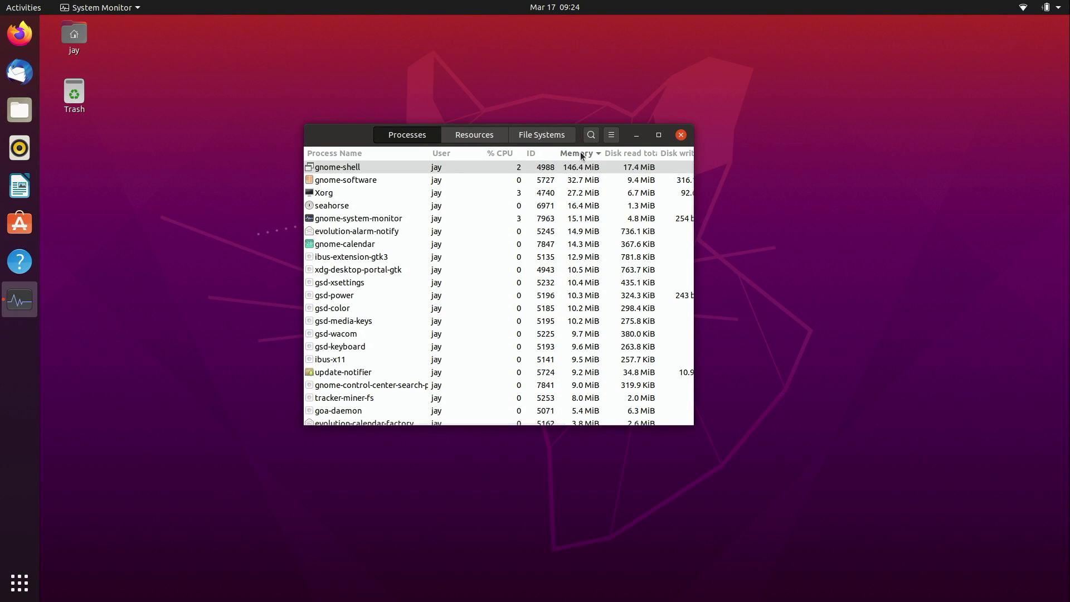
pyautogui.click(574, 244)
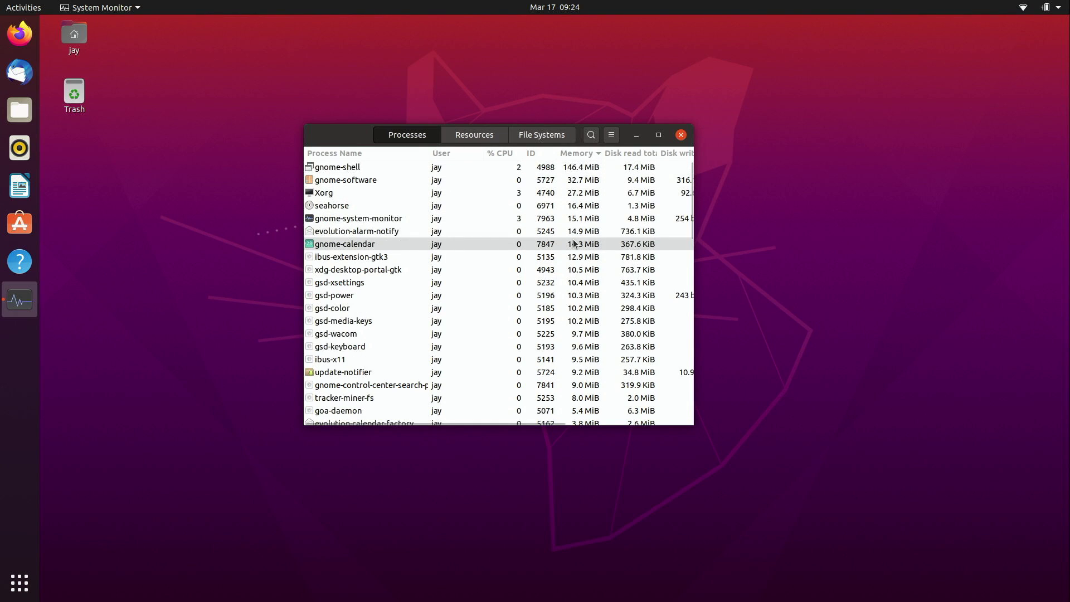
pyautogui.scroll(-15, 574, 244)
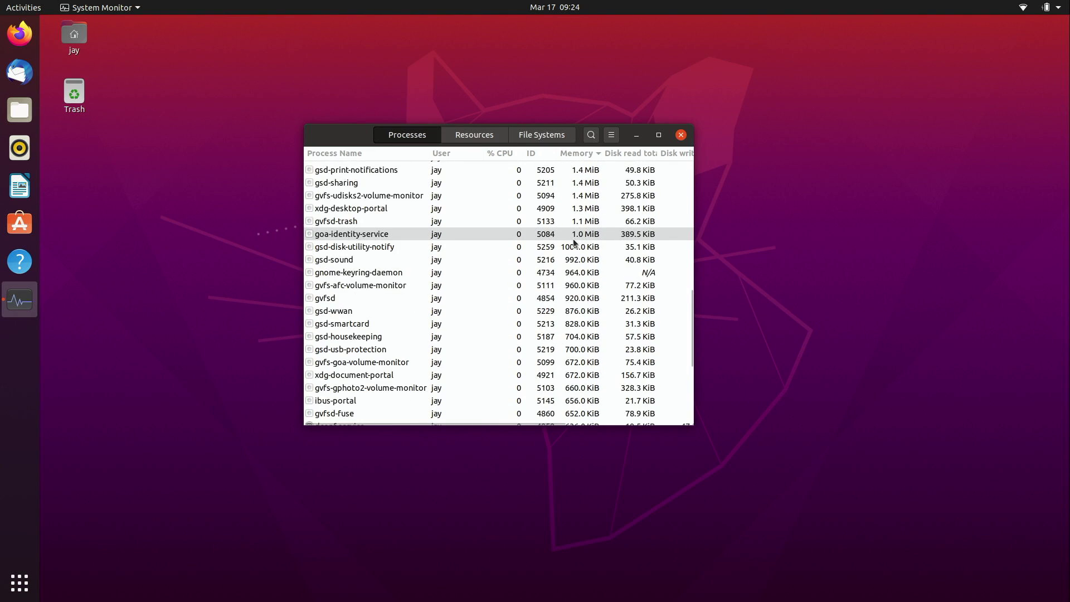
pyautogui.scroll(-3, 574, 244)
pyautogui.scroll(18, 574, 244)
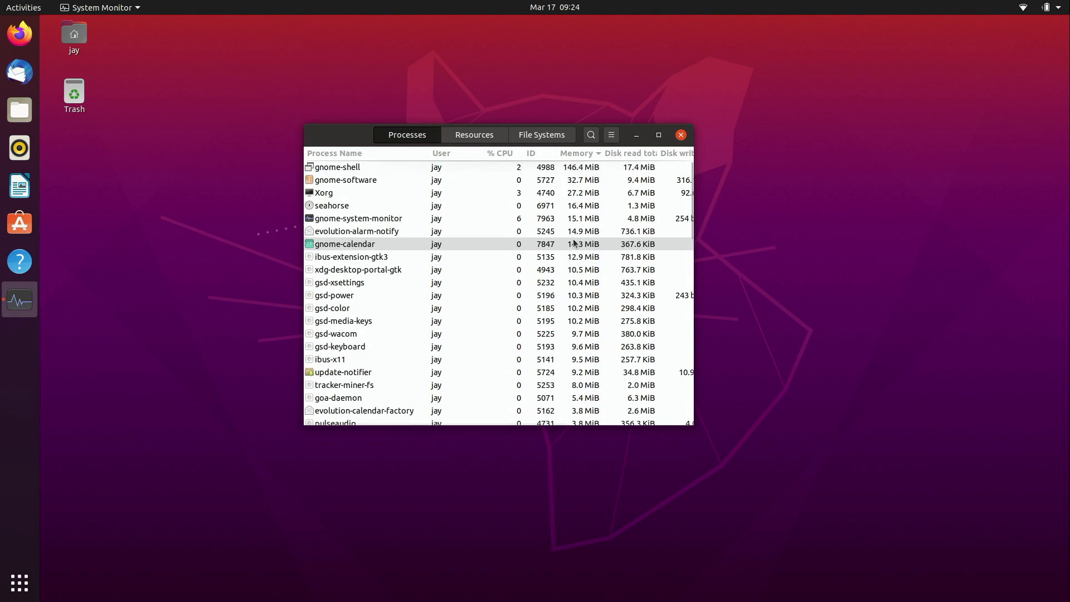
pyautogui.scroll(-20, 574, 243)
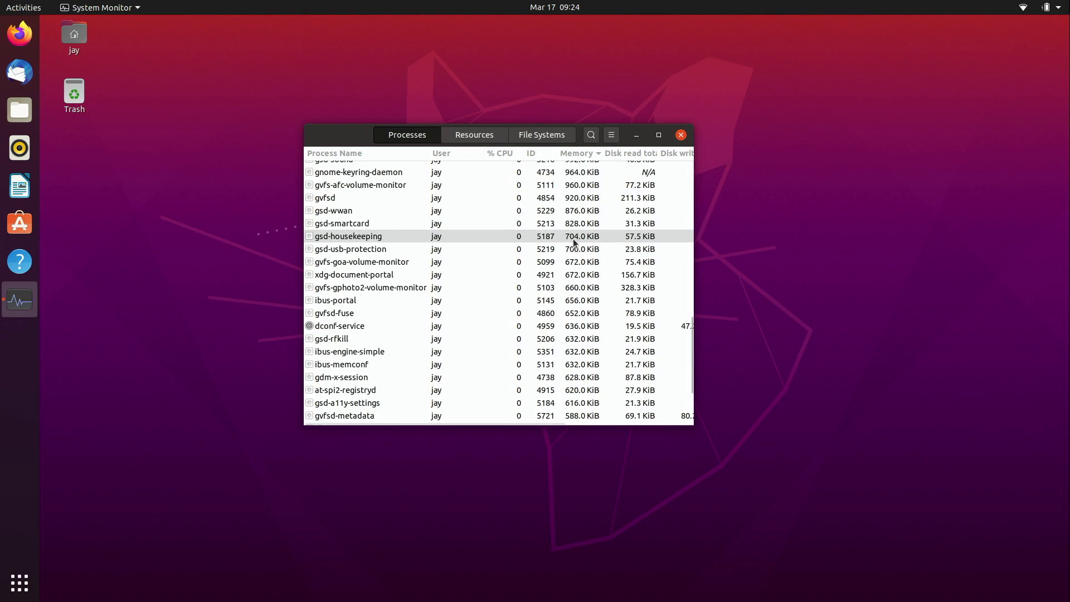
pyautogui.scroll(-3, 574, 243)
pyautogui.scroll(12, 574, 243)
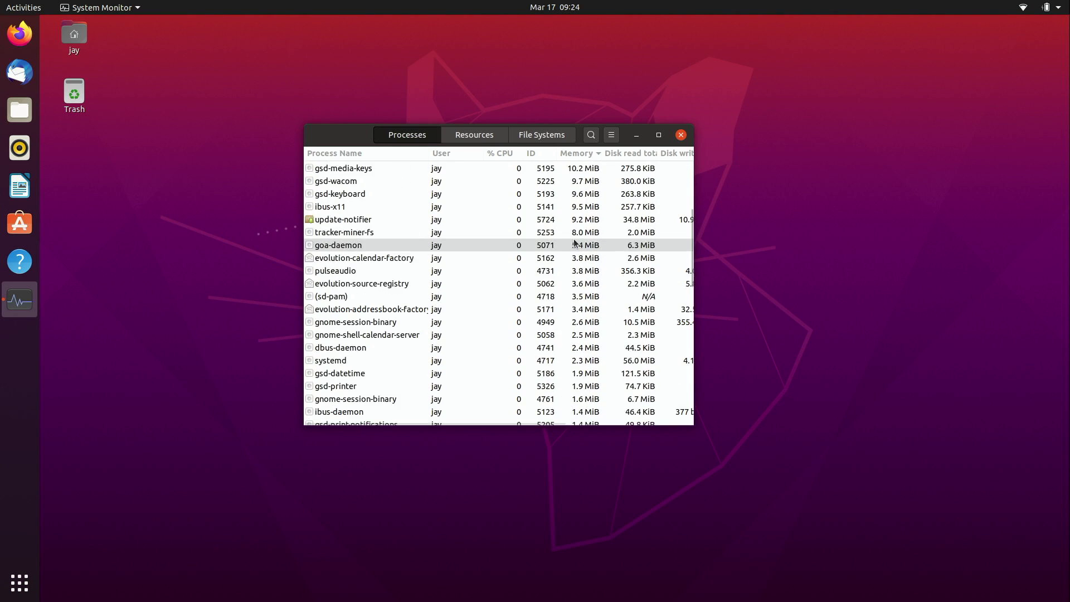
pyautogui.scroll(8, 574, 243)
pyautogui.scroll(-15, 586, 275)
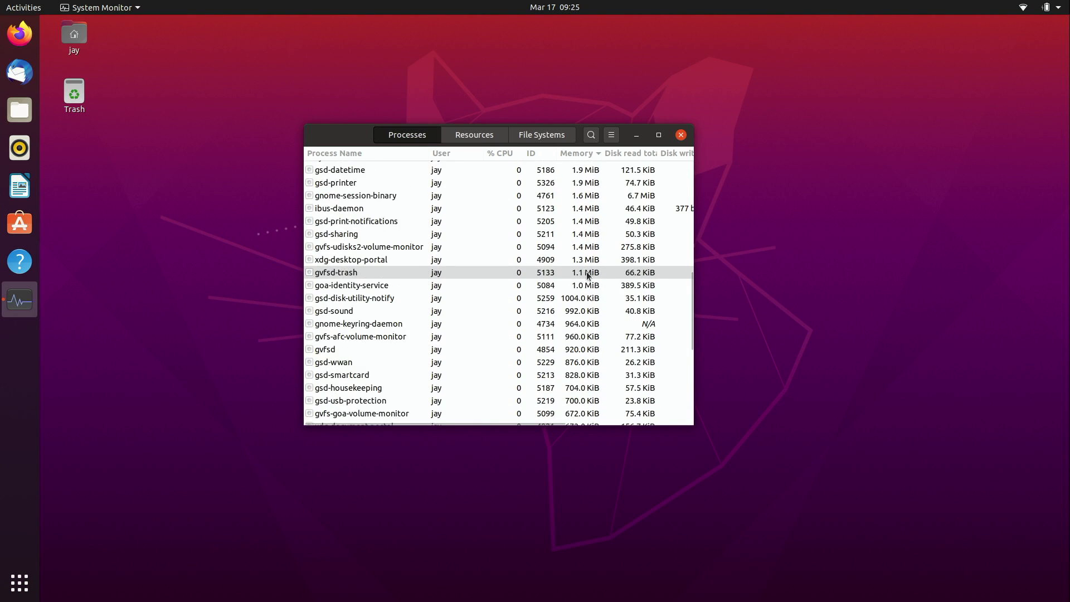
pyautogui.scroll(-4, 583, 273)
pyautogui.scroll(3, 583, 273)
pyautogui.scroll(2, 691, 278)
pyautogui.moveTo(693, 272); pyautogui.dragTo(700, 174)
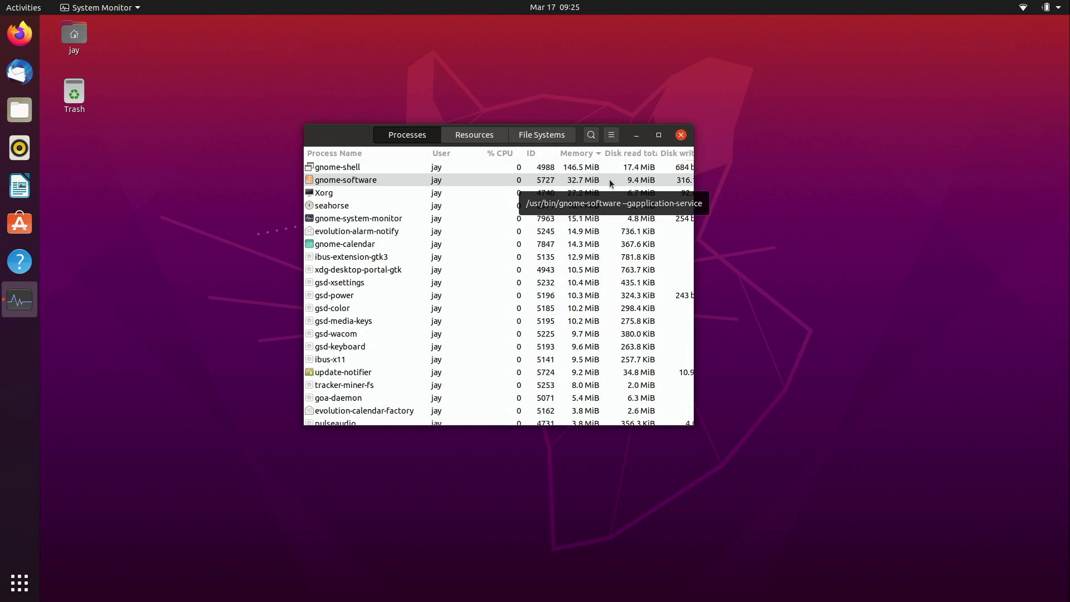
pyautogui.click(470, 135)
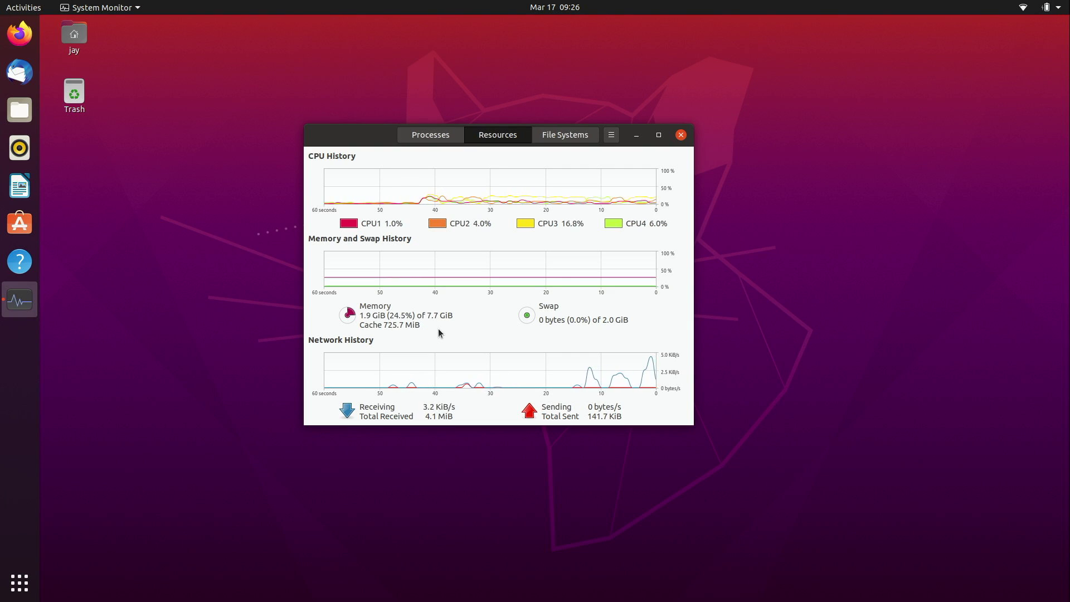
# - Close the System Monitor window
pyautogui.click(681, 135)
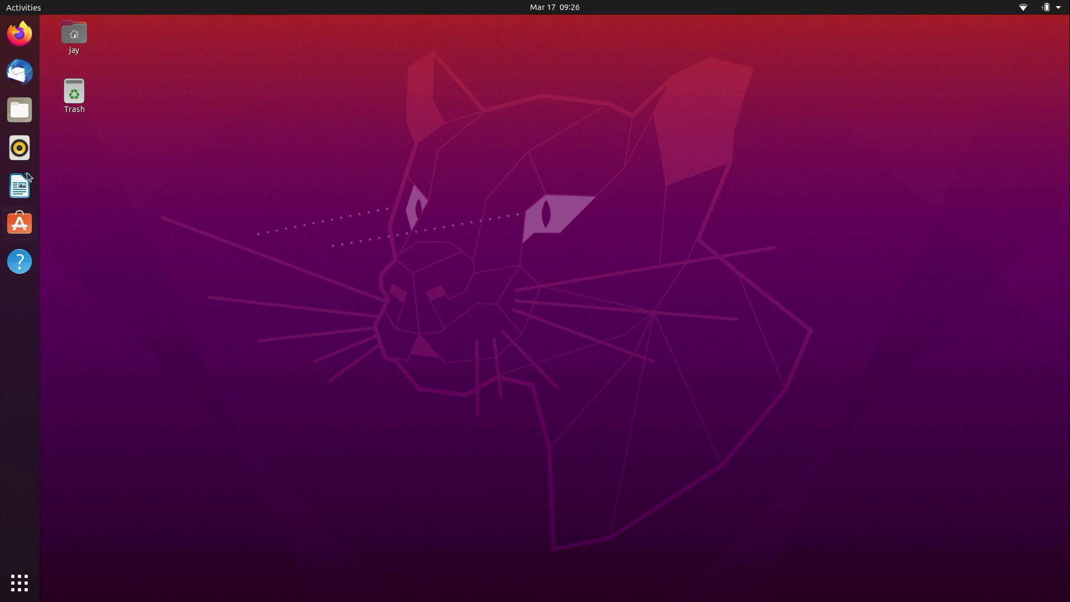
# - Start Firefox, confirm version 74.0 (64-bit) under Help > About Firefox, and close the dialog
pyautogui.click(20, 34)
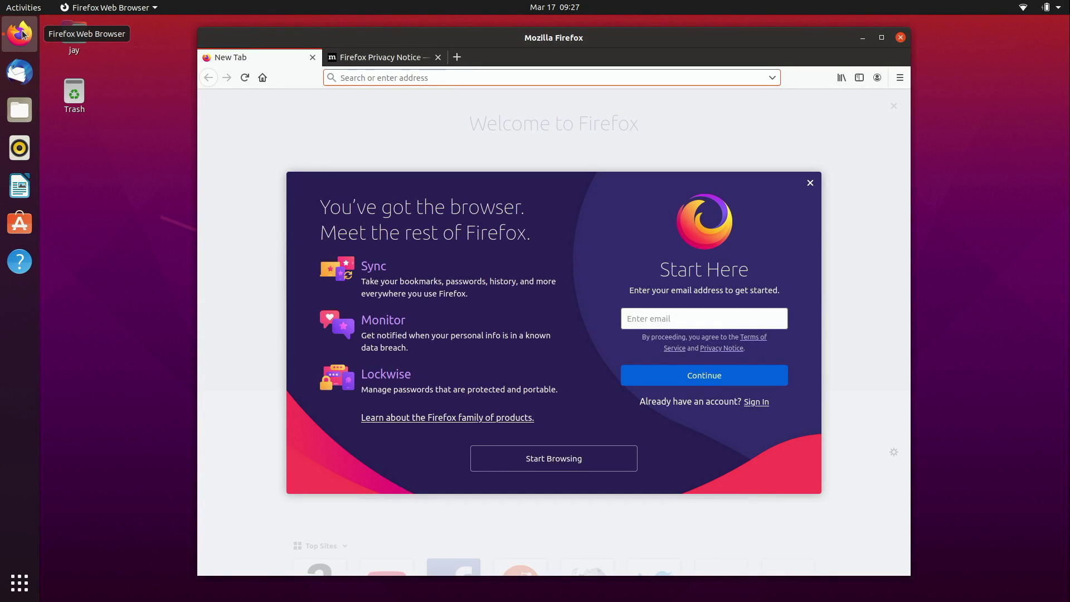
pyautogui.press('alt')
pyautogui.click(422, 56)
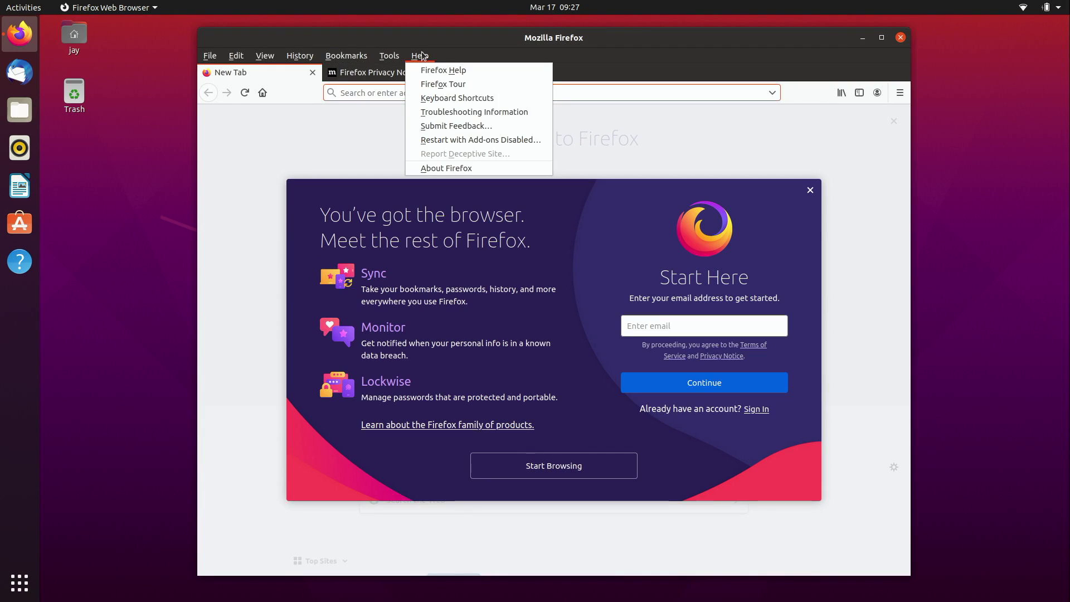
pyautogui.click(440, 168)
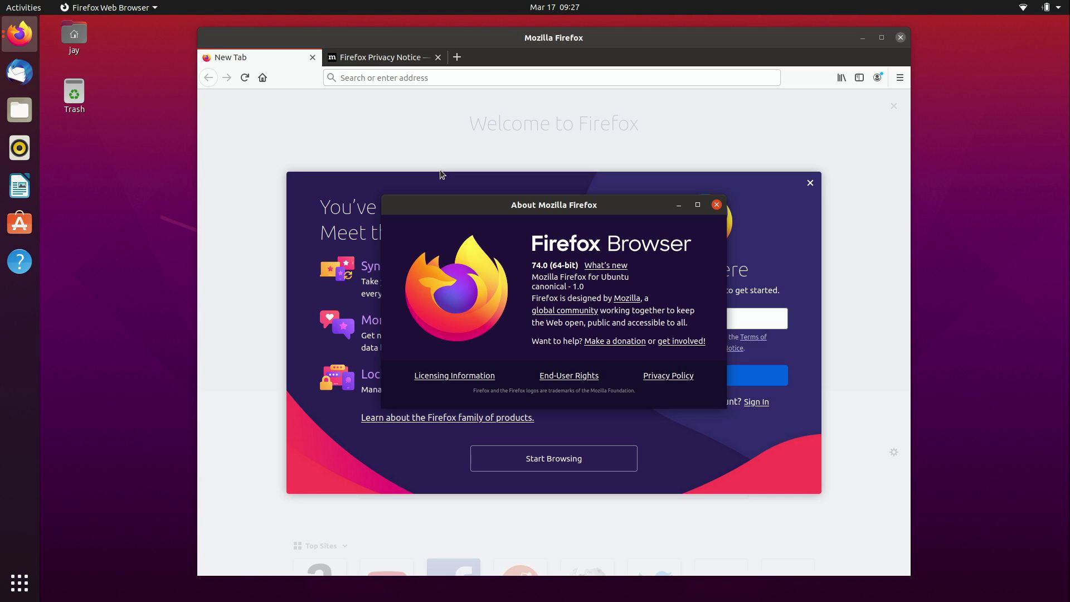
pyautogui.click(717, 205)
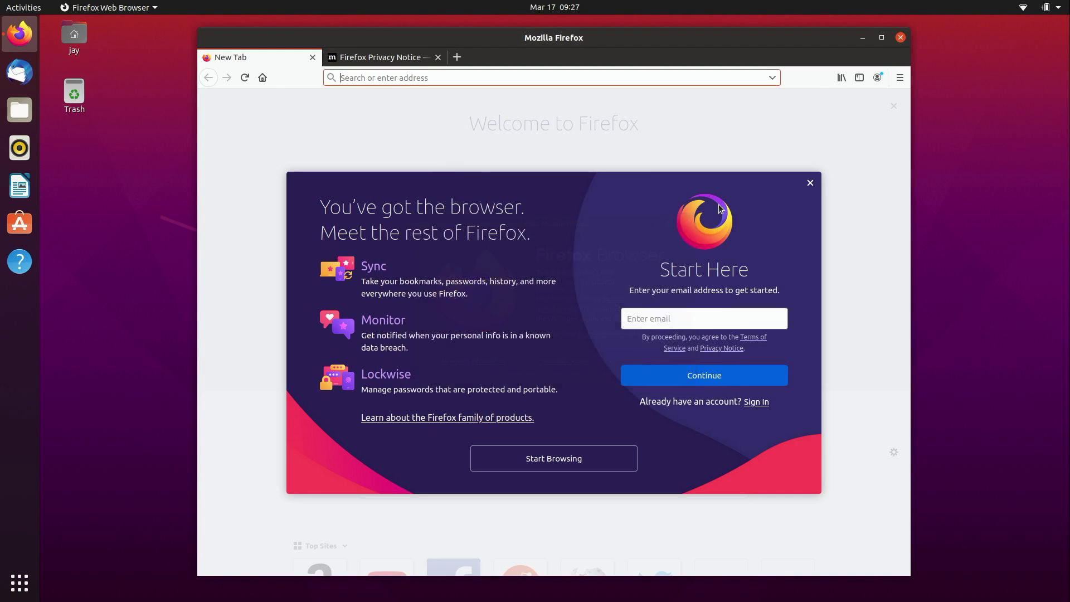
# - Open Thunderbird, cancel account setup and close it, then quit Firefox closing all tabs
pyautogui.click(21, 73)
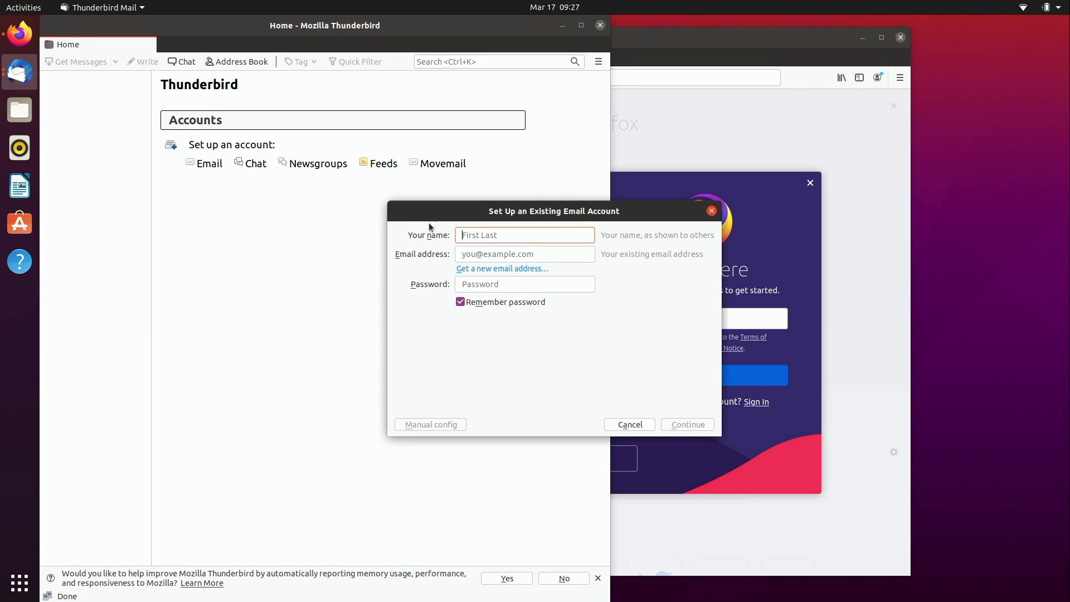
pyautogui.click(626, 425)
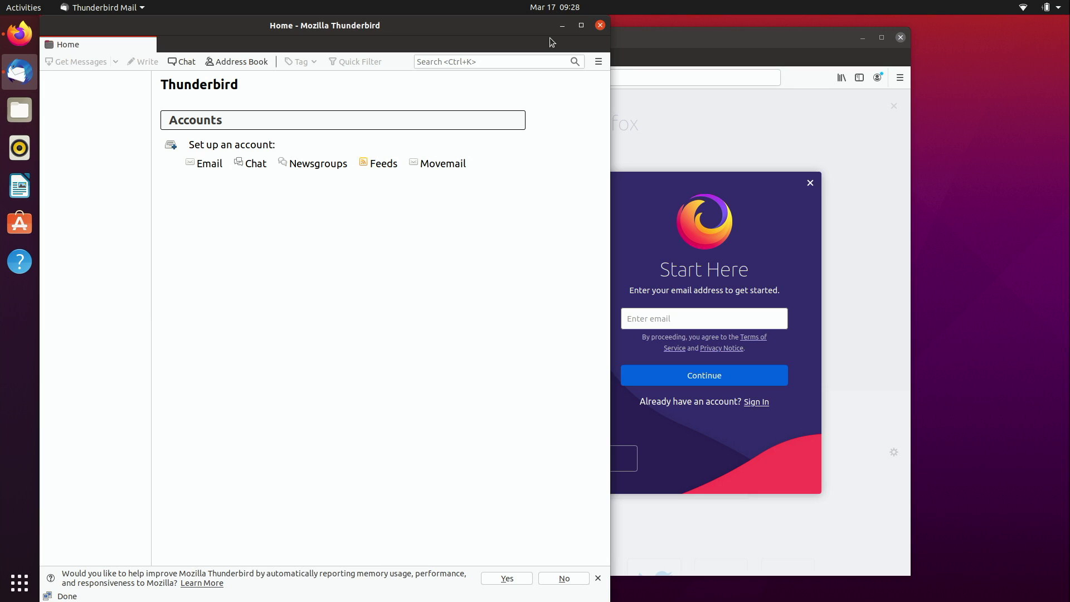
pyautogui.click(600, 25)
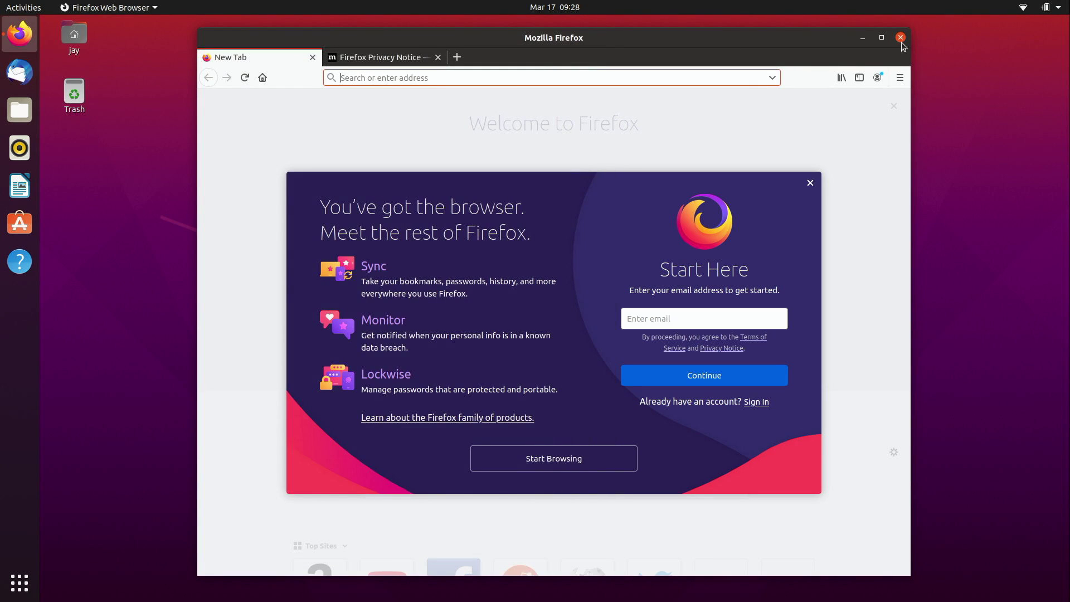
pyautogui.click(901, 38)
pyautogui.click(659, 338)
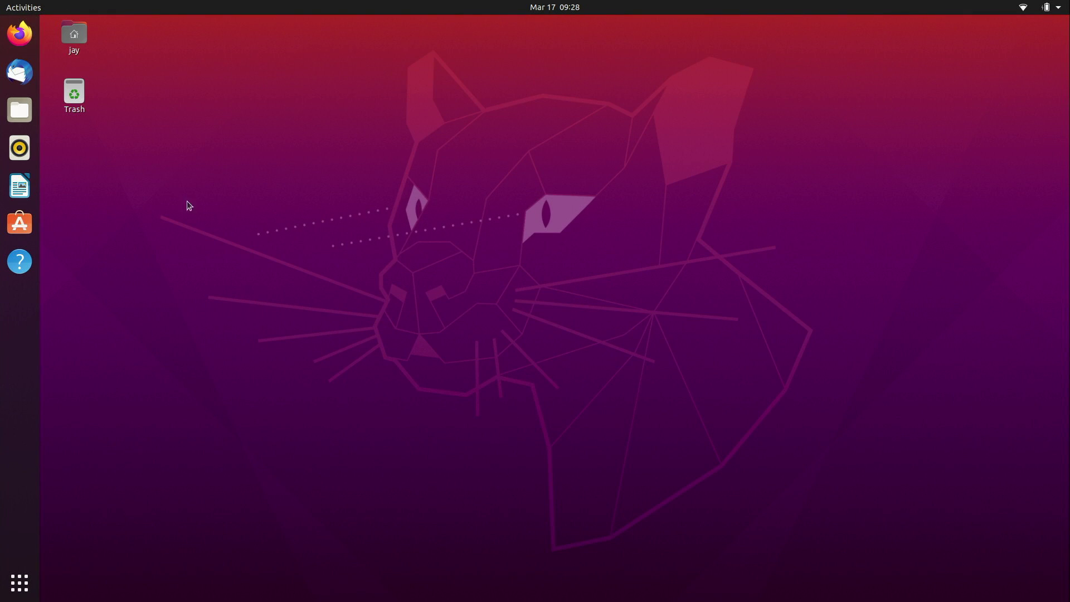
# - Open Rhythmbox to view its empty music library, then close it
pyautogui.click(19, 148)
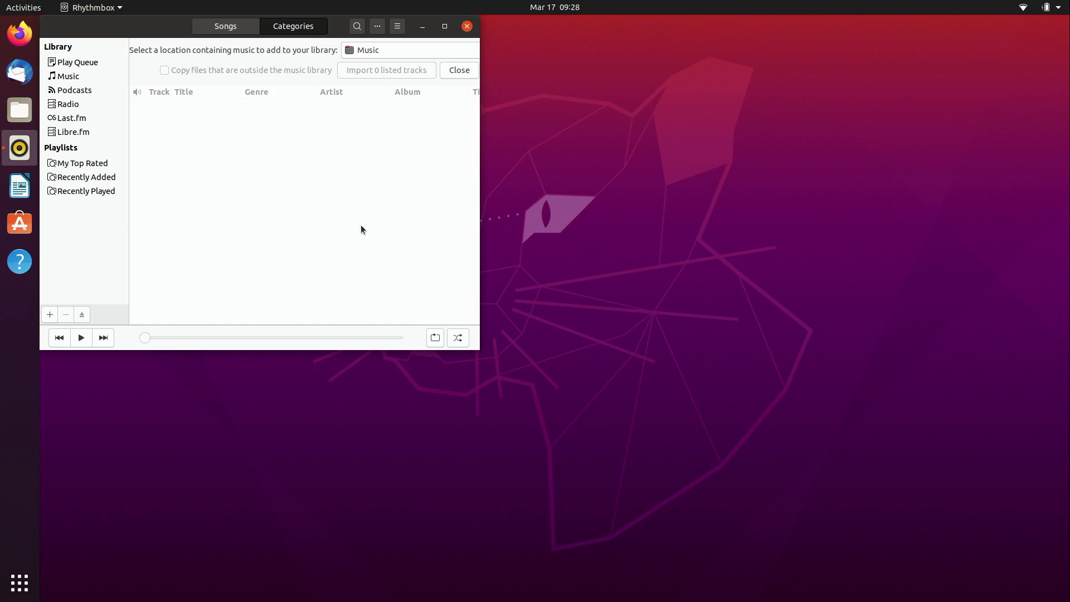
pyautogui.click(467, 27)
# - Start LibreOffice Writer, dismiss the tip of the day, and view About showing version 6.4.0.3
pyautogui.click(19, 186)
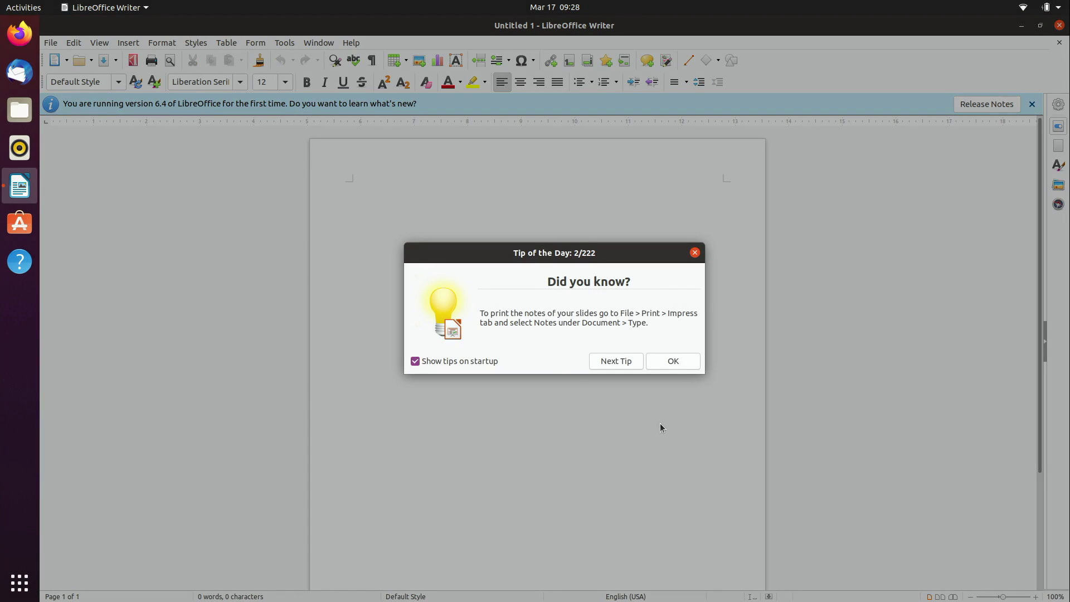
pyautogui.click(669, 361)
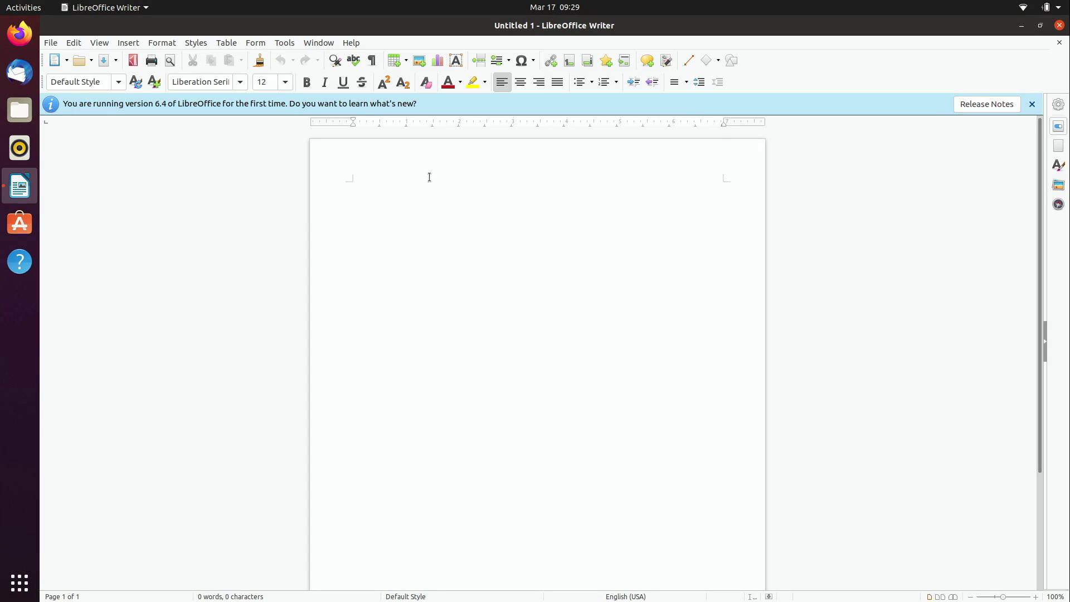
pyautogui.click(351, 43)
pyautogui.click(375, 198)
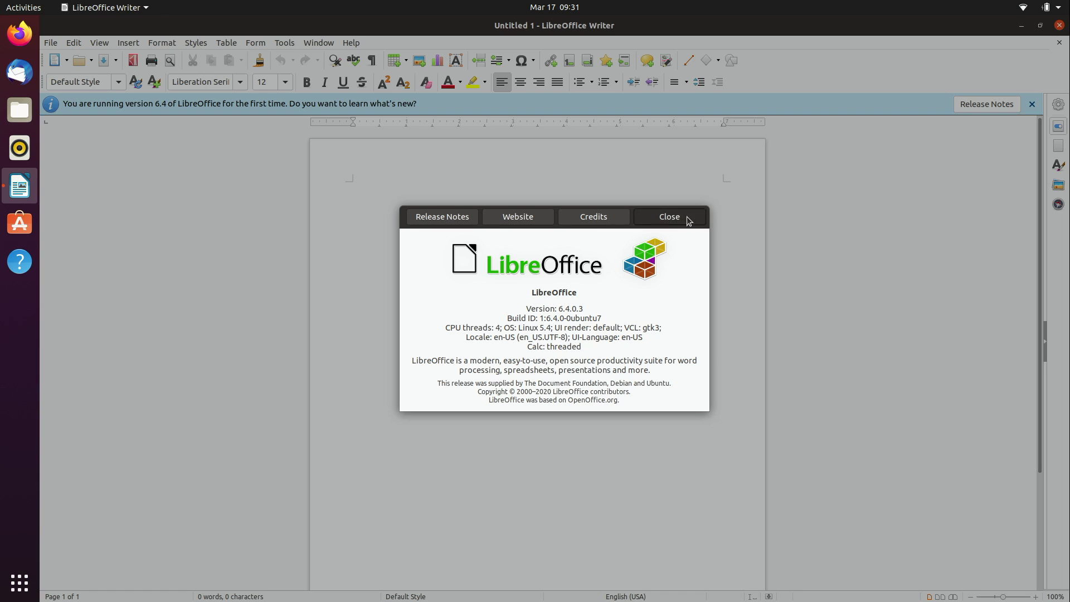
# - Close the About dialog and Writer, then open Additional Drivers from the application grid
pyautogui.click(641, 217)
pyautogui.click(1060, 25)
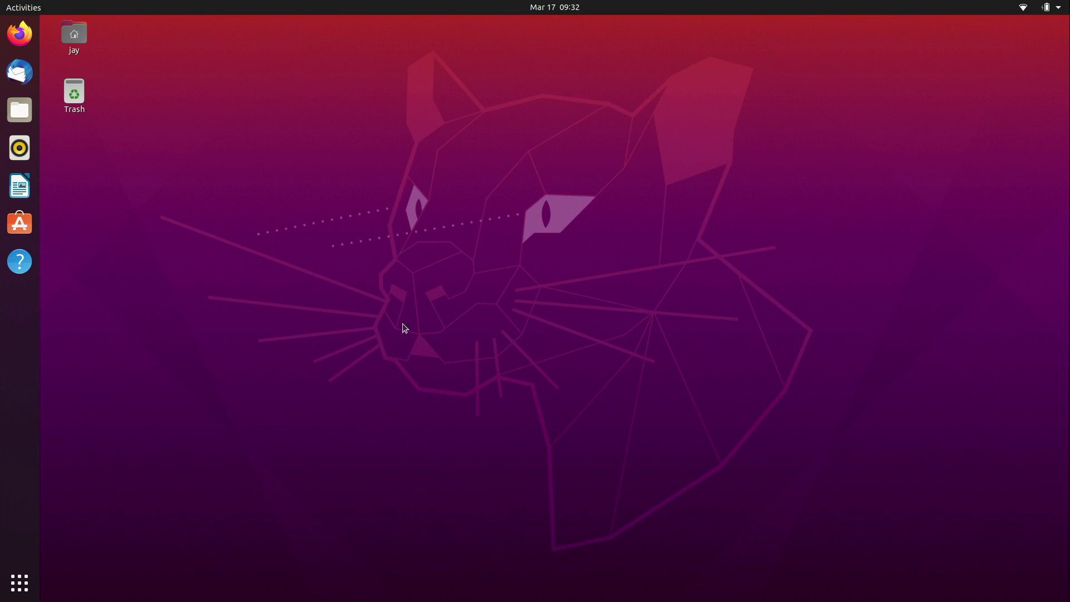
pyautogui.click(14, 596)
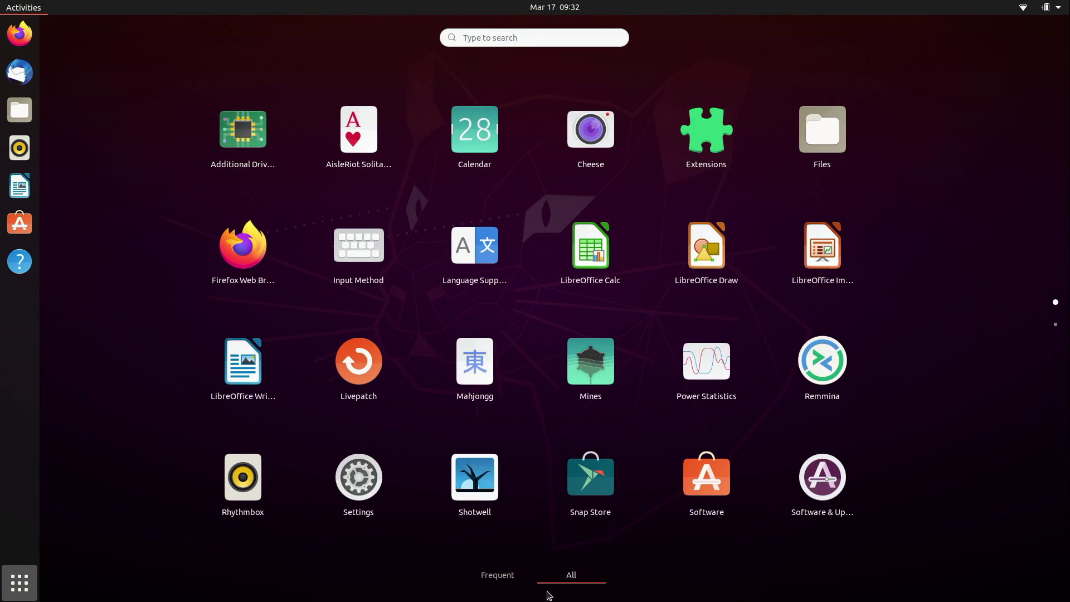
pyautogui.click(243, 143)
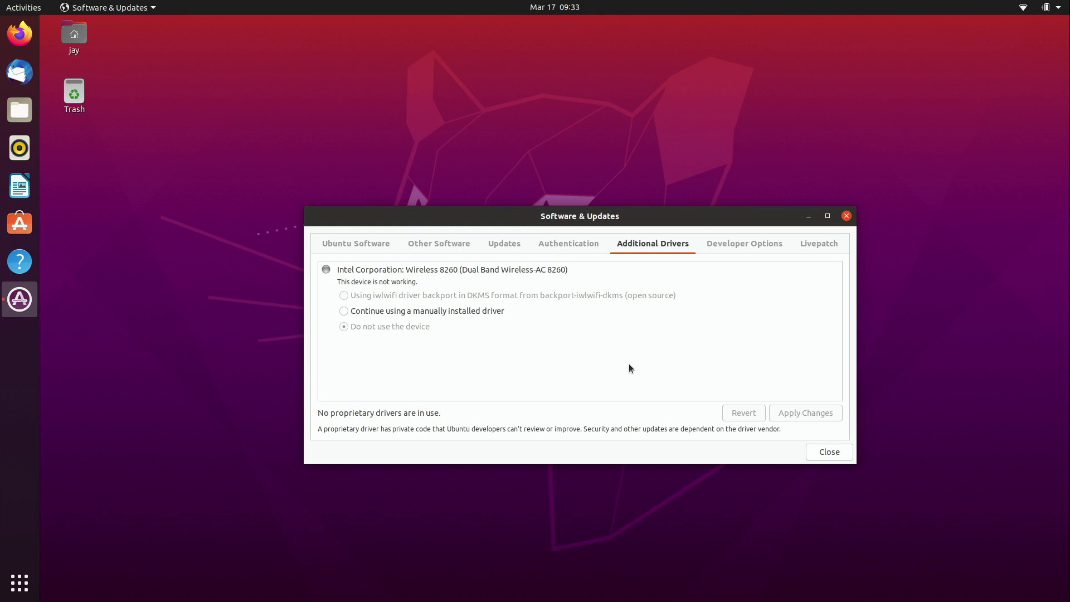
# - Reopen Additional Drivers by searching 'dri' in the Activities overview
pyautogui.press('super')
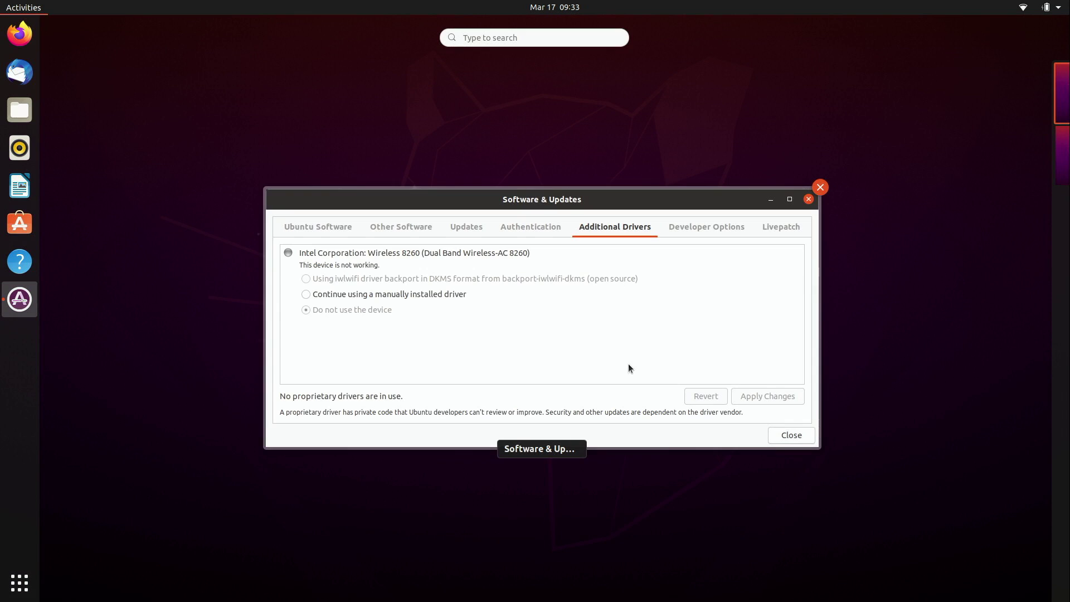
pyautogui.write('dril')
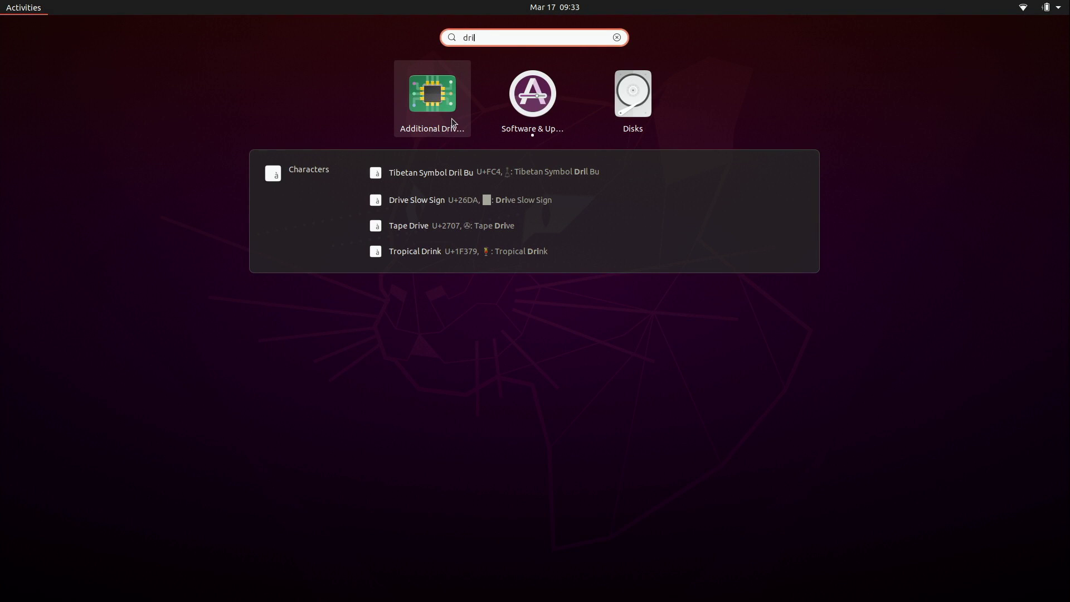
pyautogui.click(451, 118)
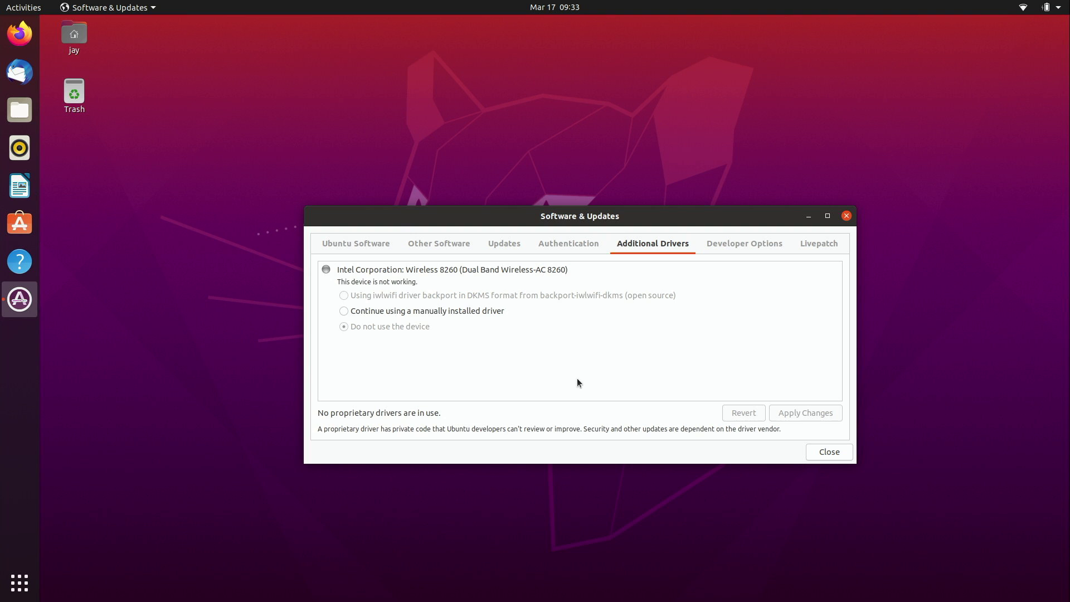
pyautogui.click(829, 452)
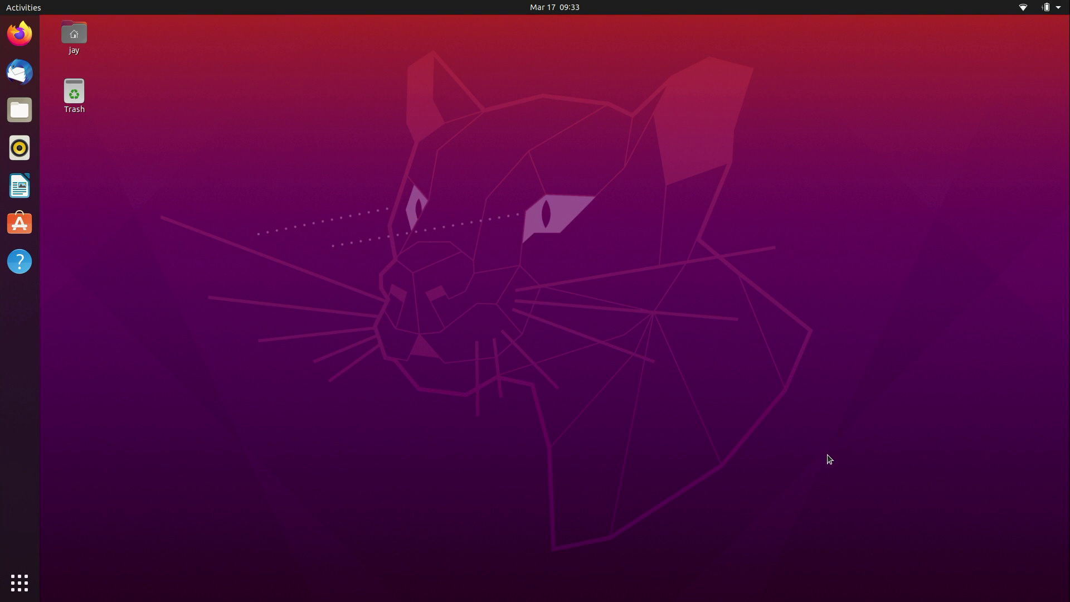
pyautogui.click(20, 582)
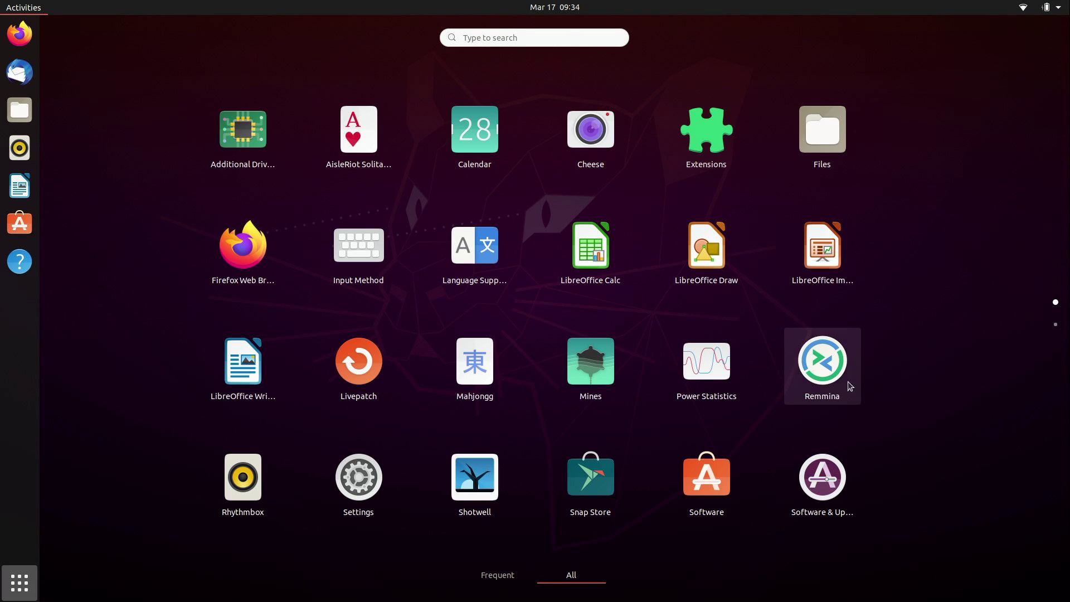
pyautogui.click(828, 370)
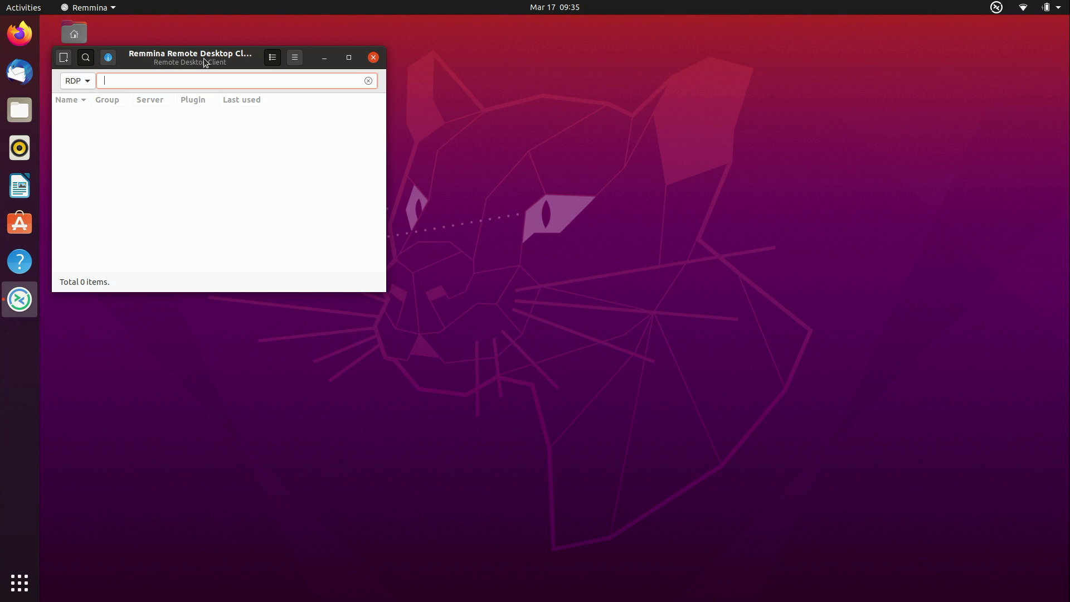
pyautogui.click(83, 81)
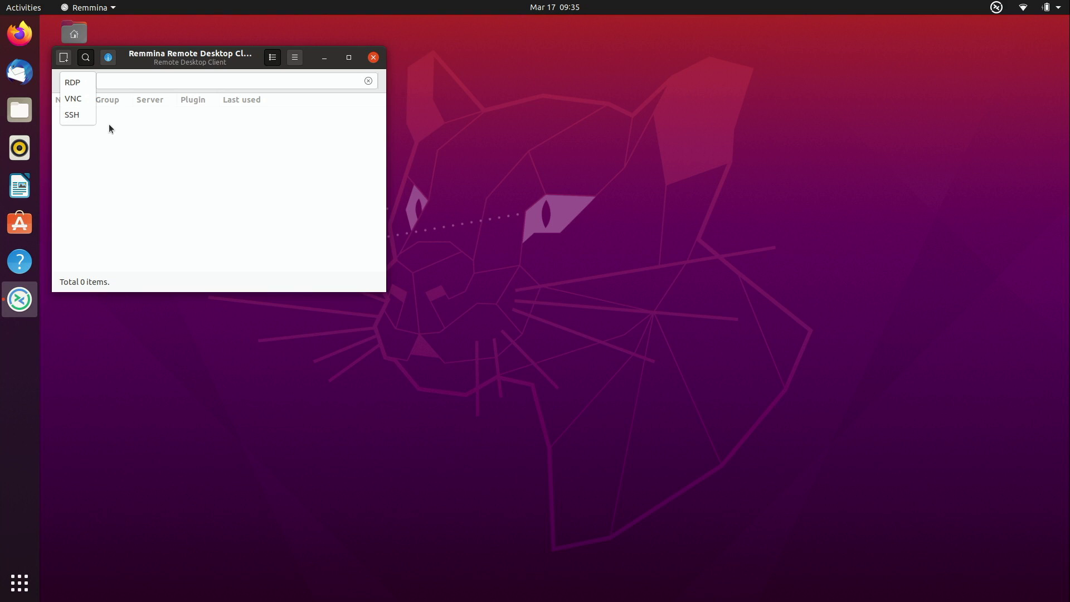
pyautogui.click(131, 132)
# - Close Remmina and launch the Snap Store from the application grid
pyautogui.click(372, 58)
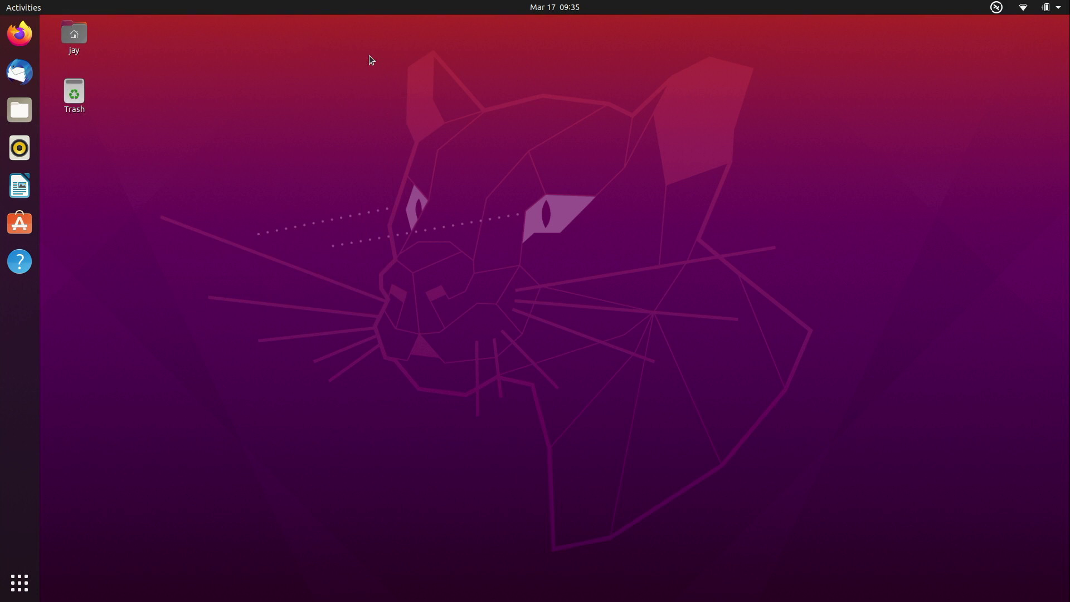
pyautogui.press('super')
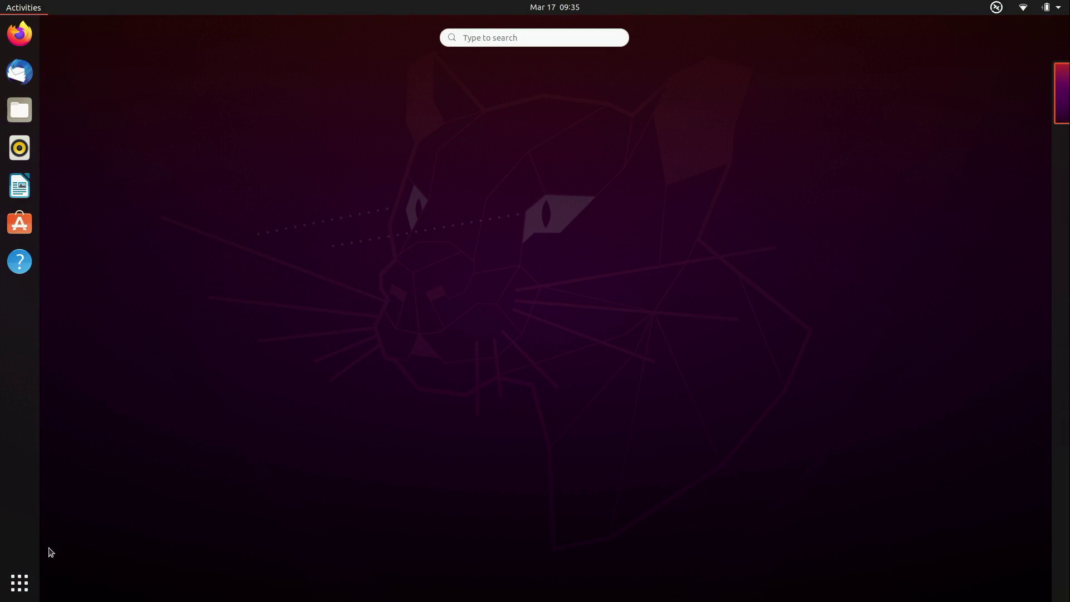
pyautogui.click(28, 588)
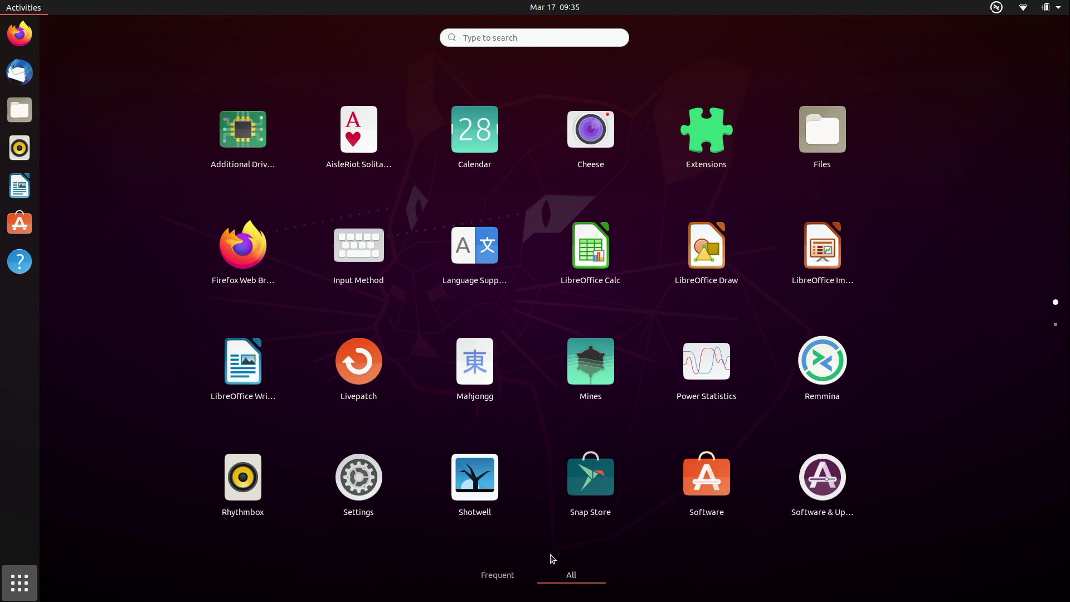
pyautogui.click(593, 490)
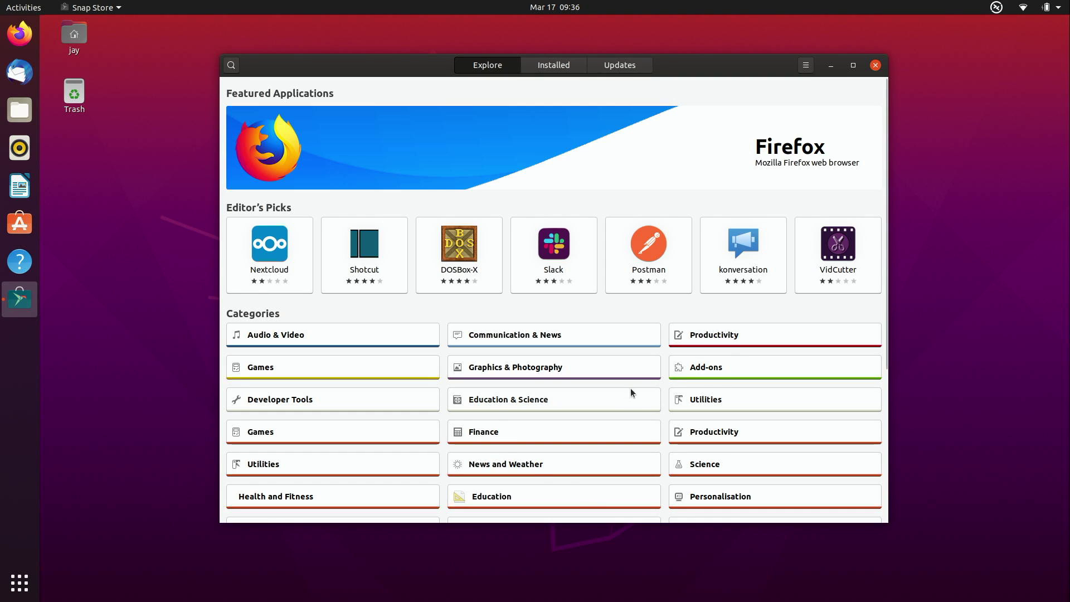
# - Open the Games category, whose app tiles stay blank and loading, then return to Explore
pyautogui.click(277, 369)
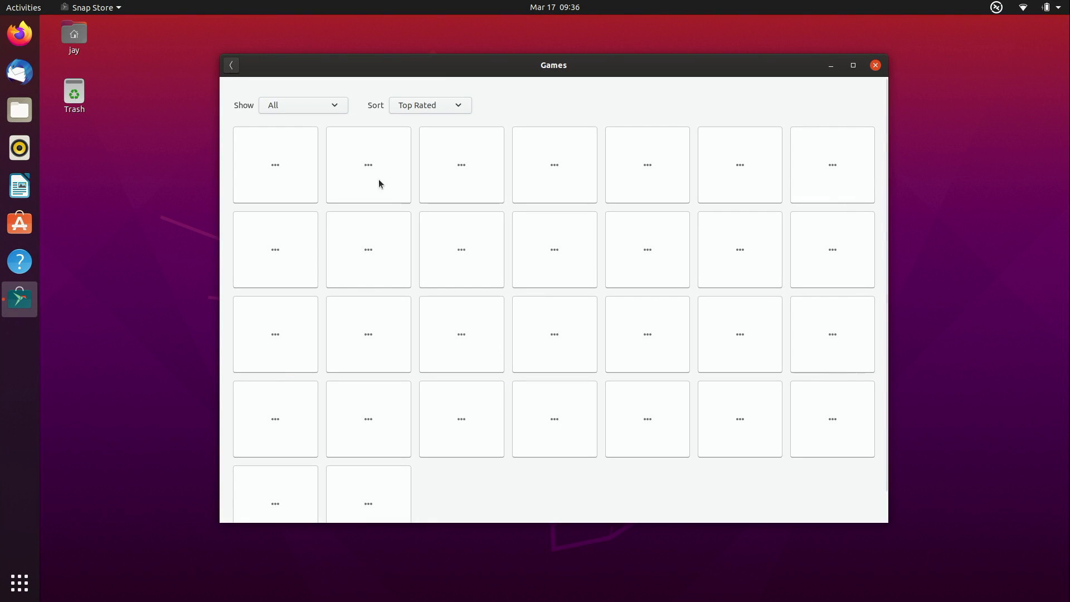
pyautogui.click(232, 67)
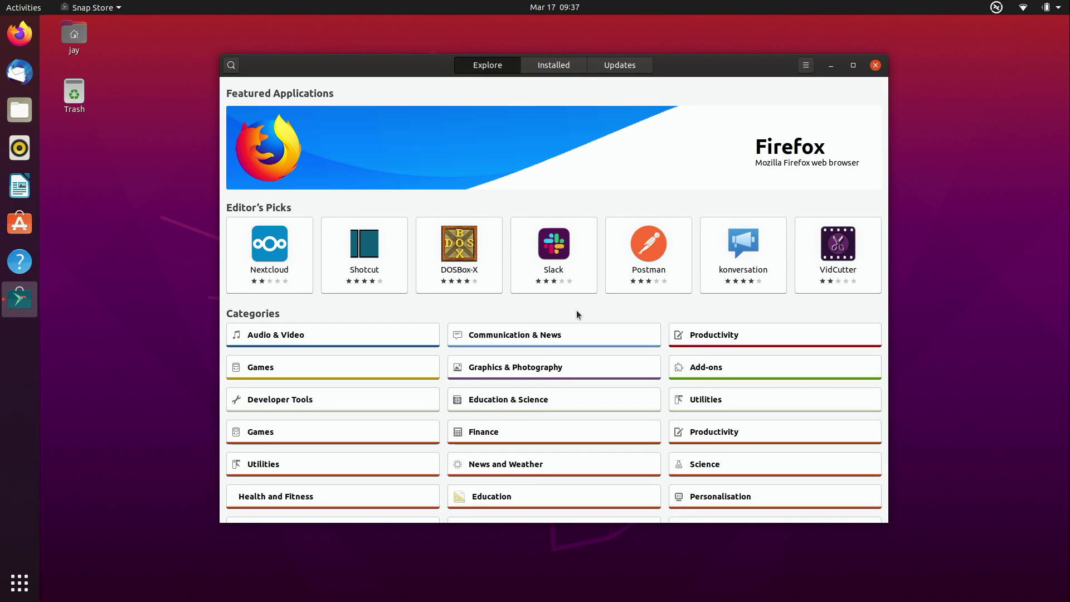